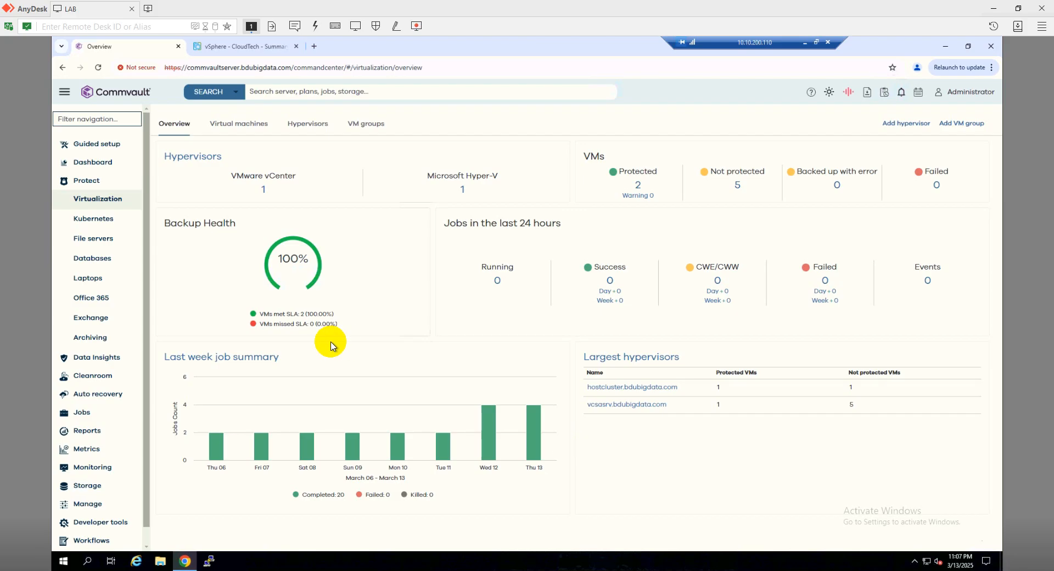
Review the hypervisors and VM groups listed under Virtualization
left_click(97, 201)
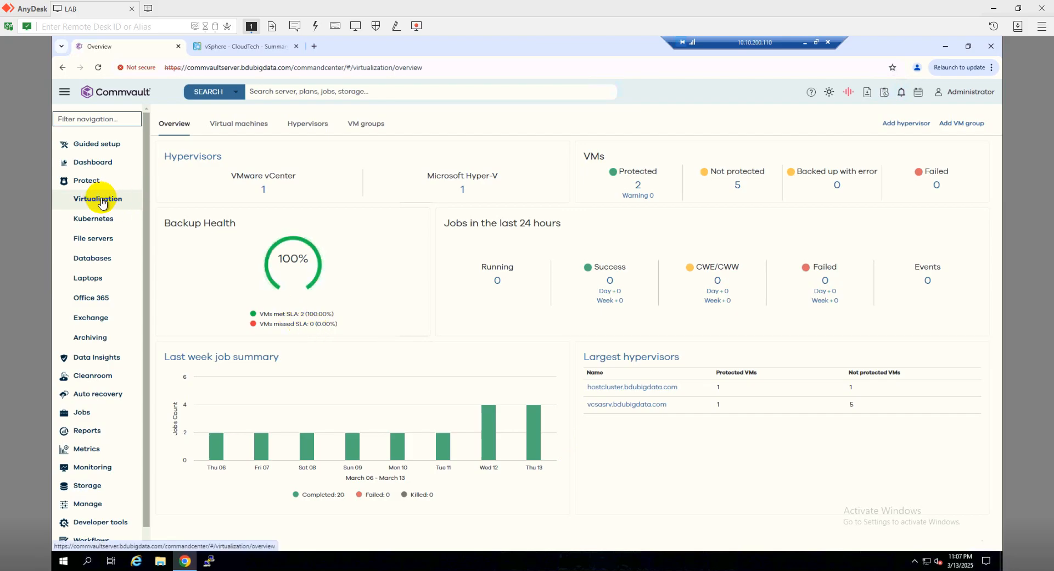
left_click(316, 131)
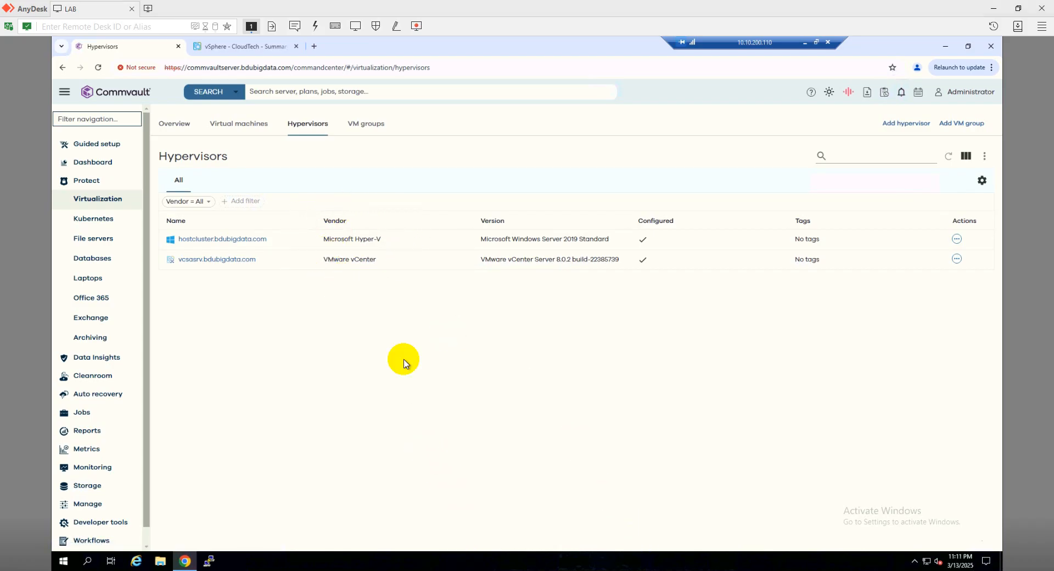
left_click(368, 128)
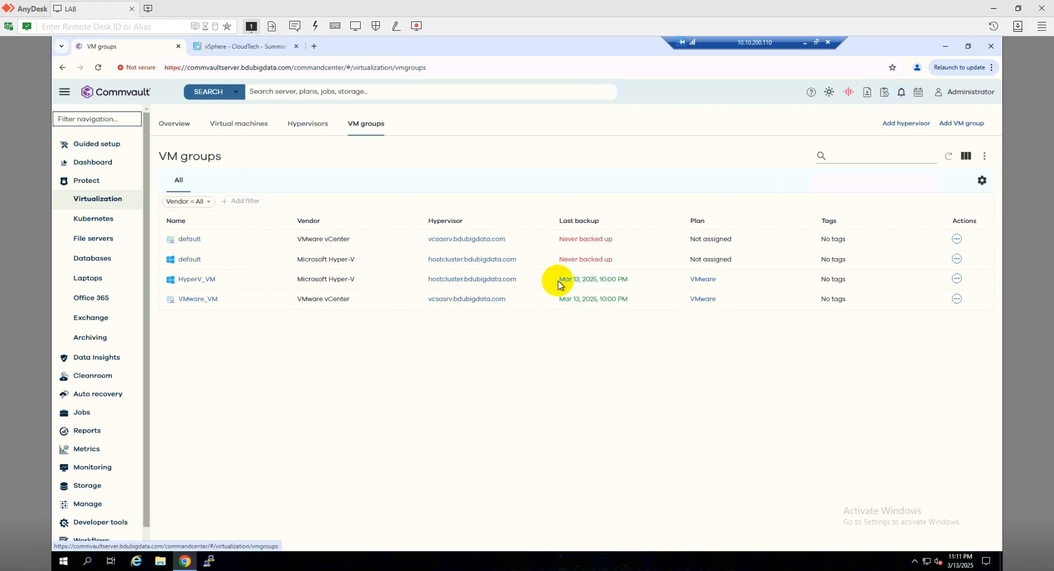
left_click_drag(559, 284, 652, 285)
left_click(699, 352)
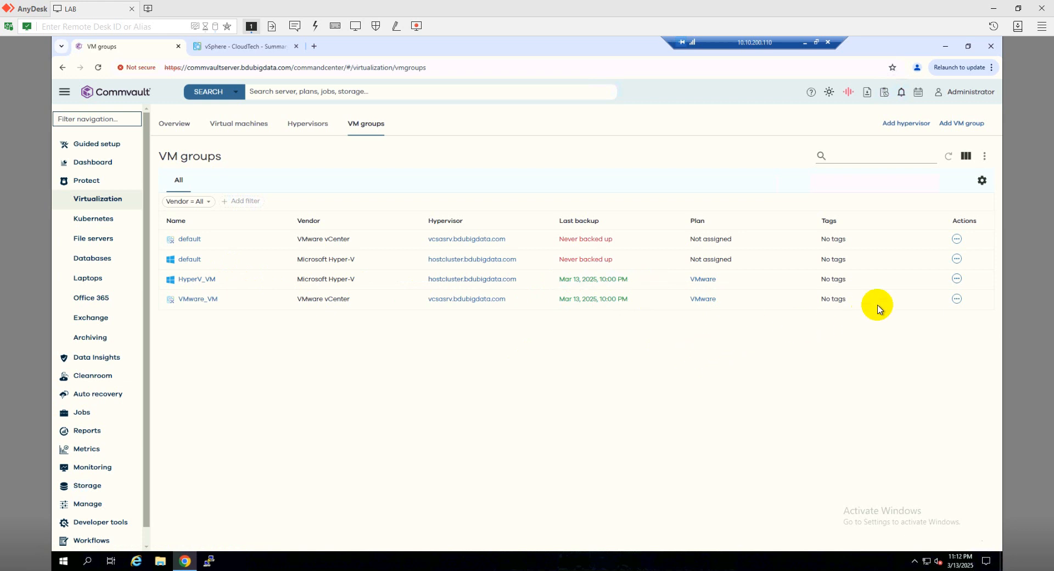
Start a full virtual machine restore from the HyperV_VM group
left_click(957, 279)
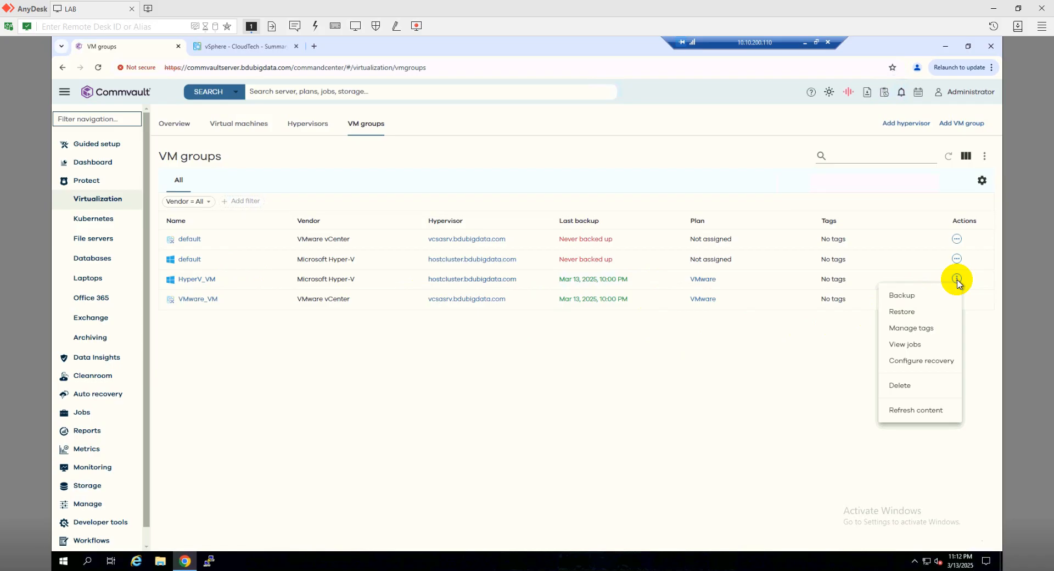
left_click(903, 312)
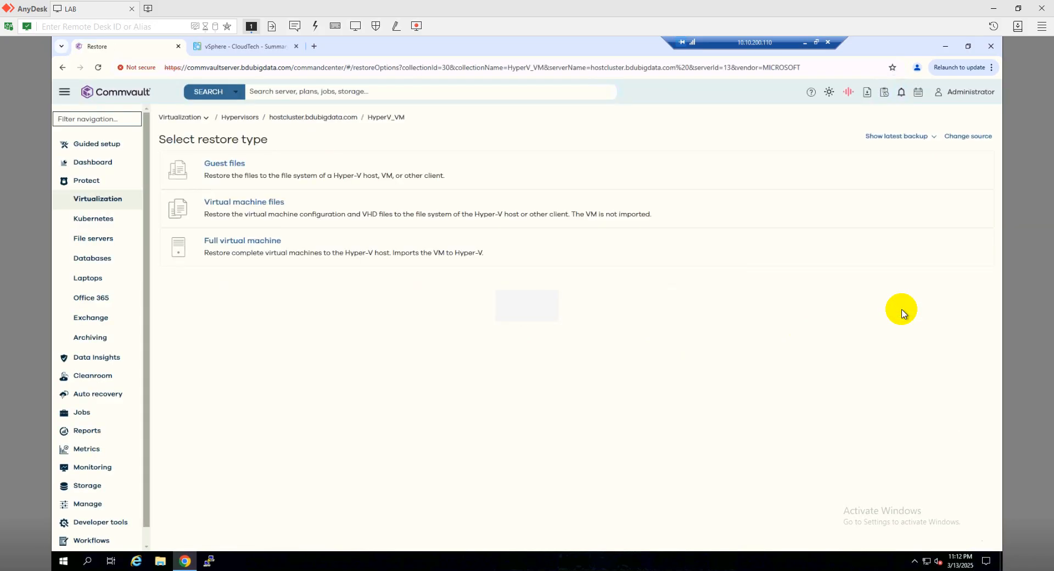
left_click(276, 245)
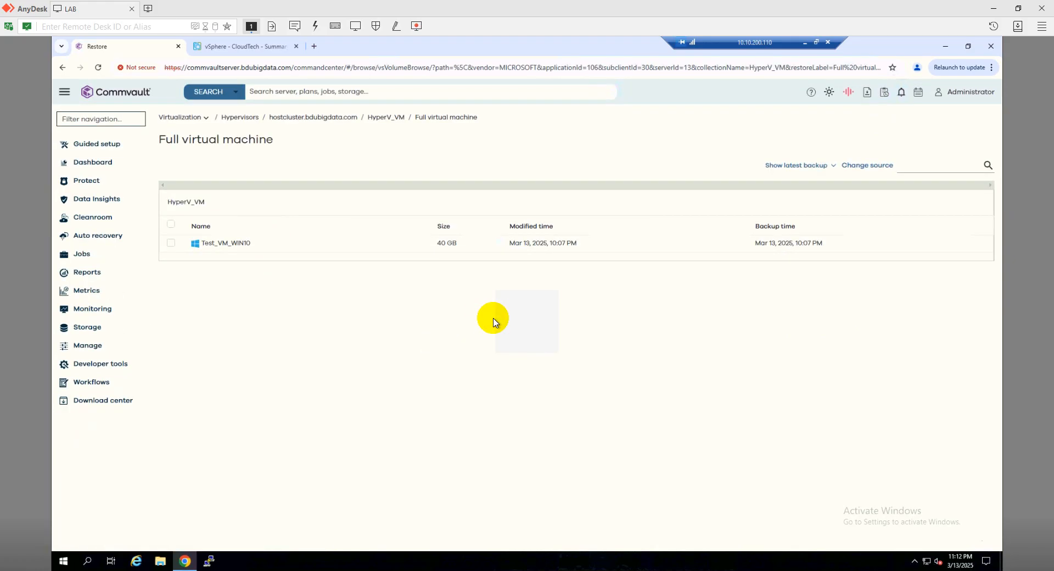
Select the Test_VM_WIN10 virtual machine and begin restoring it
left_click(170, 244)
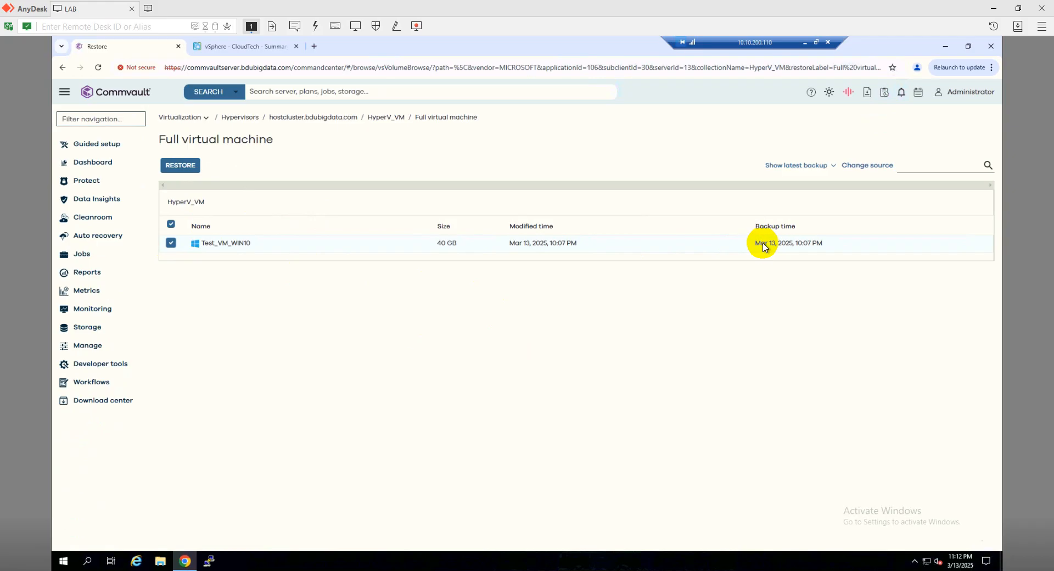
left_click(833, 170)
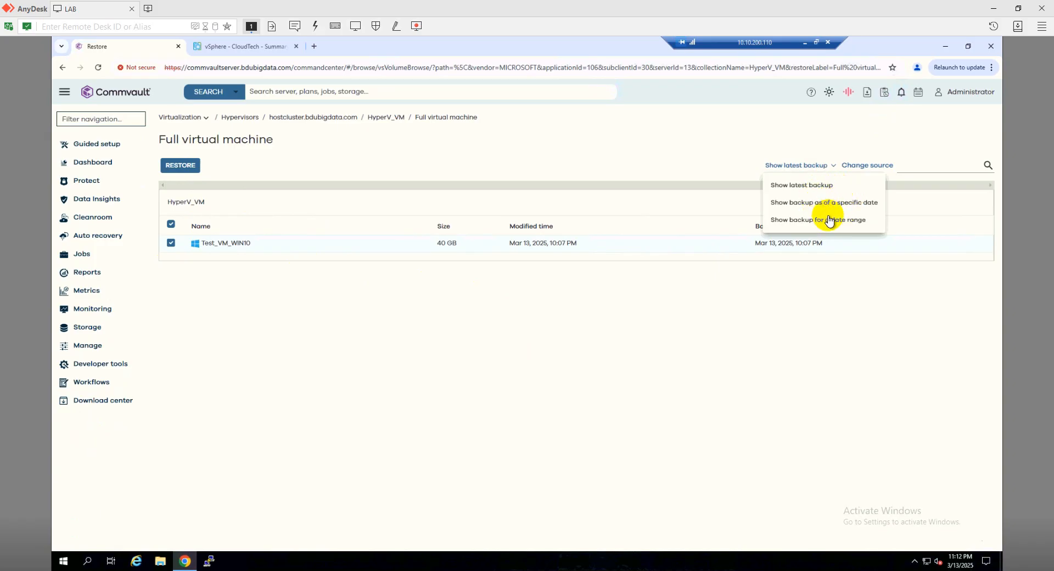
left_click(434, 266)
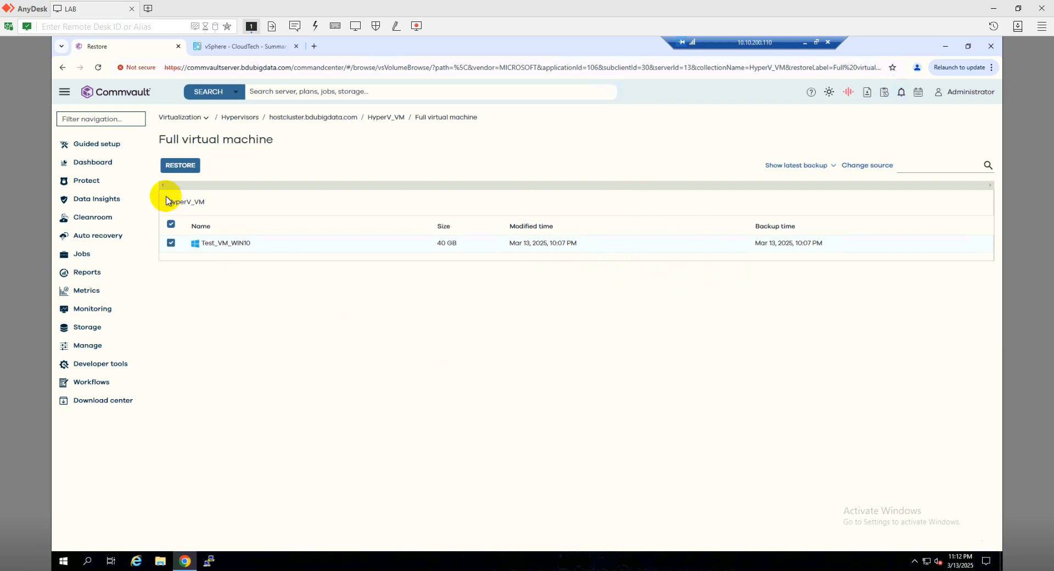
left_click(177, 167)
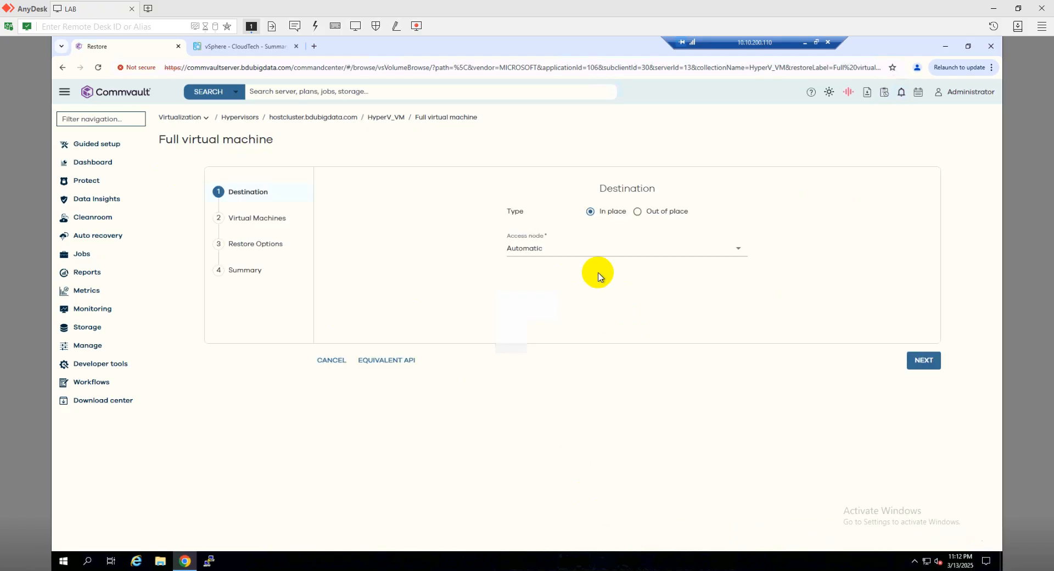
Choose an out-of-place restore with VMware vCenter as the restore target type
left_click(638, 213)
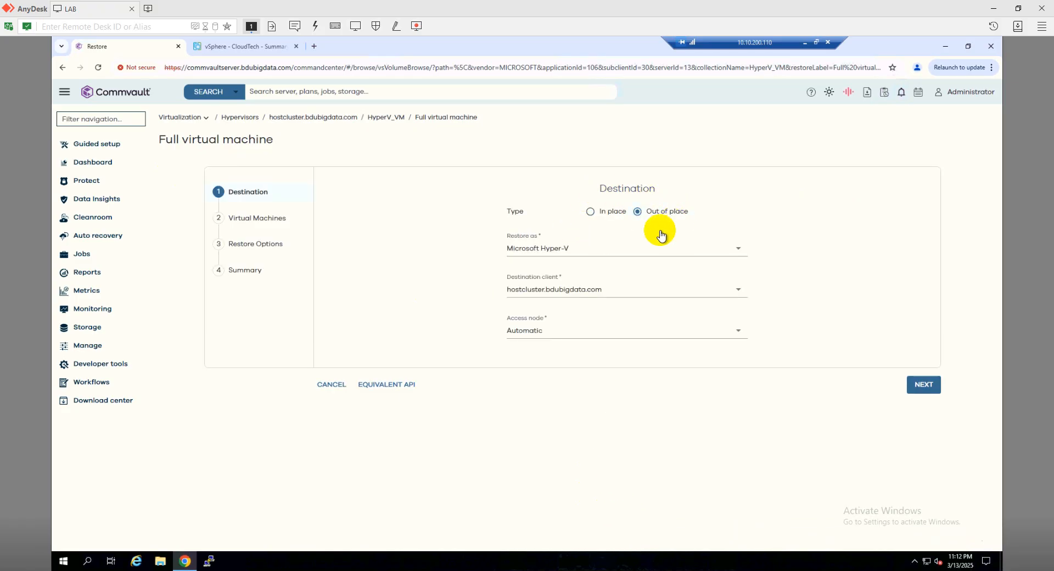
left_click(546, 250)
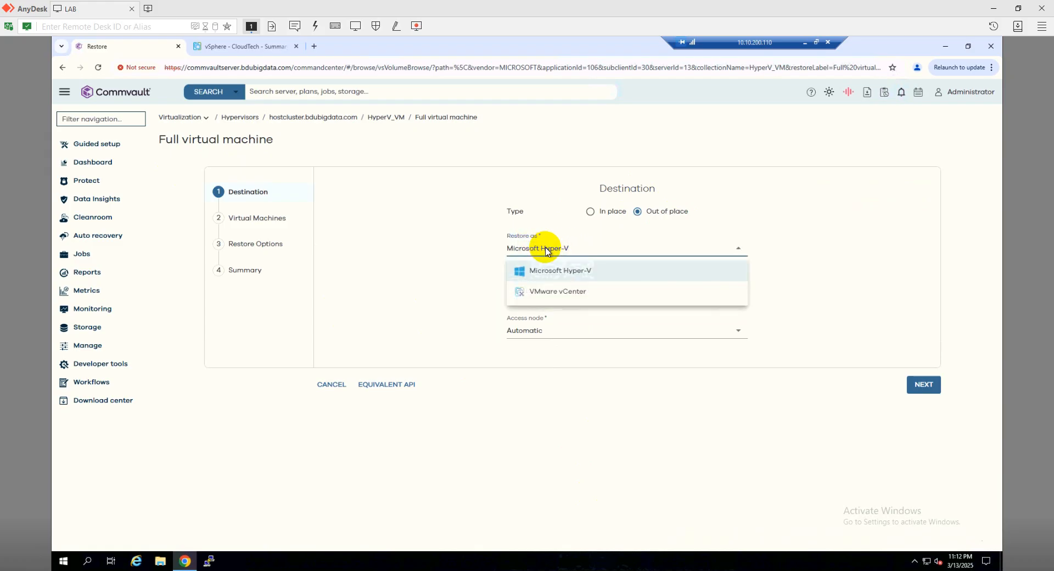
left_click(561, 301)
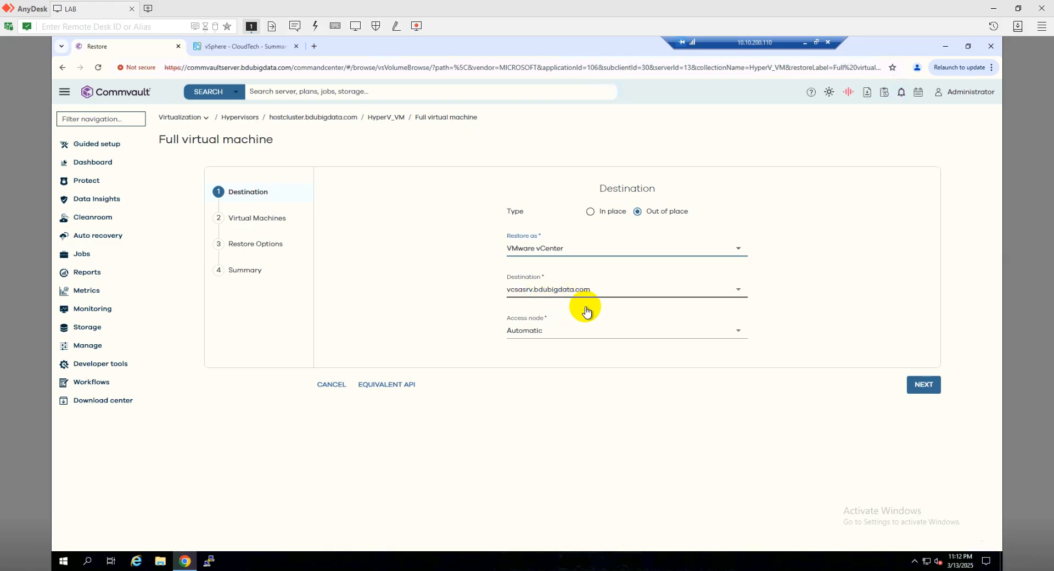
Set the access node to accessnode1.bdubigdata.com and continue to the Virtual Machines step
left_click(528, 331)
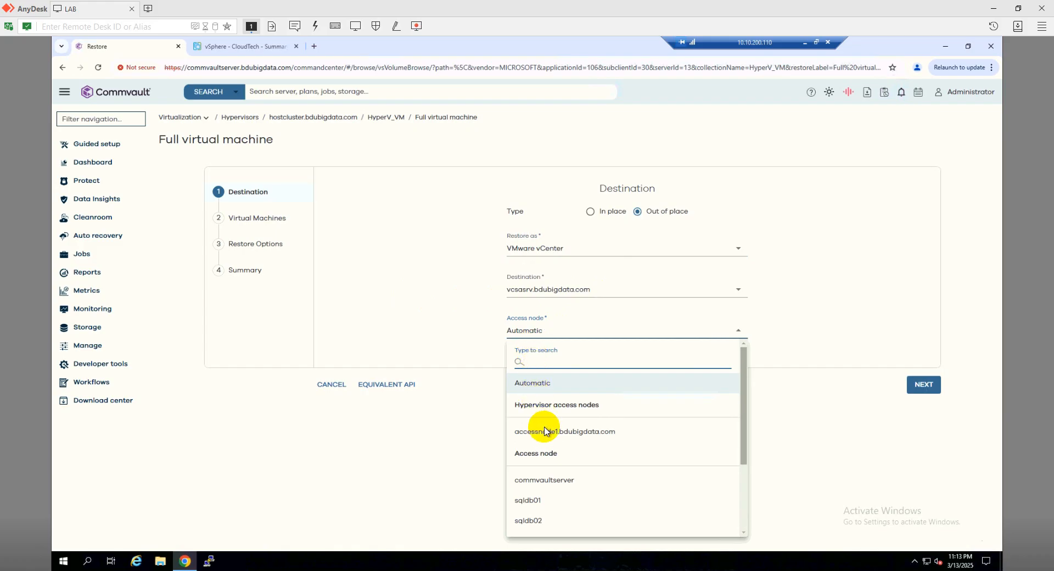
left_click(543, 433)
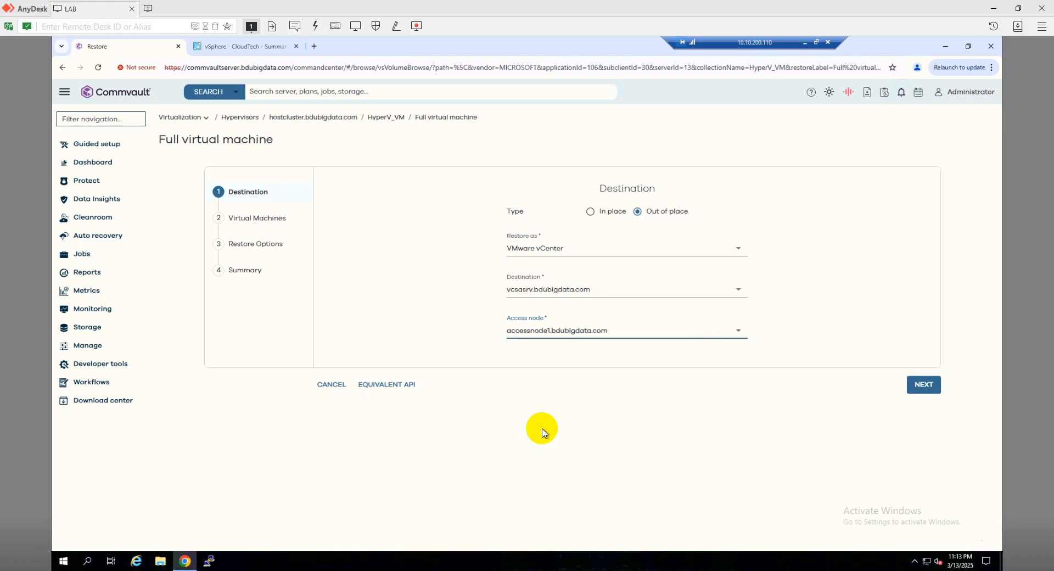
left_click(921, 391)
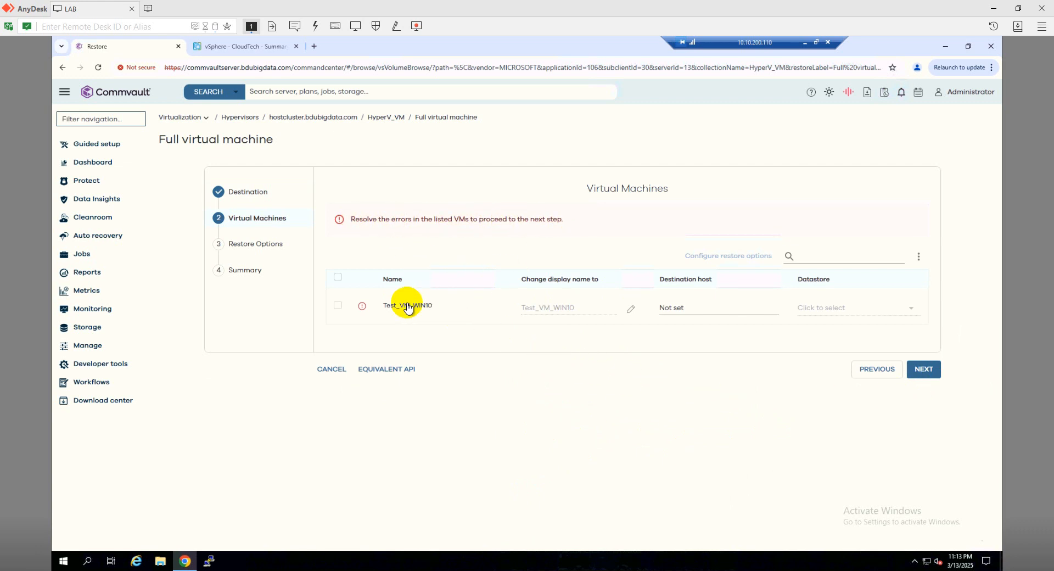
Set the VM's destination host to vsphere1.bdubigdata.com in the CloudTech cluster and continue
mouse_move(362, 313)
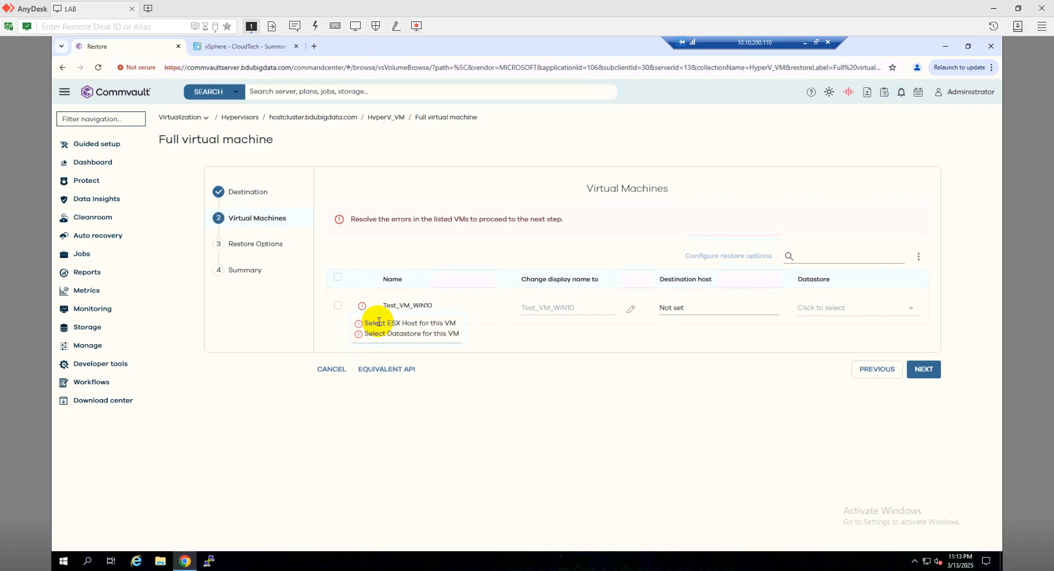
left_click(684, 312)
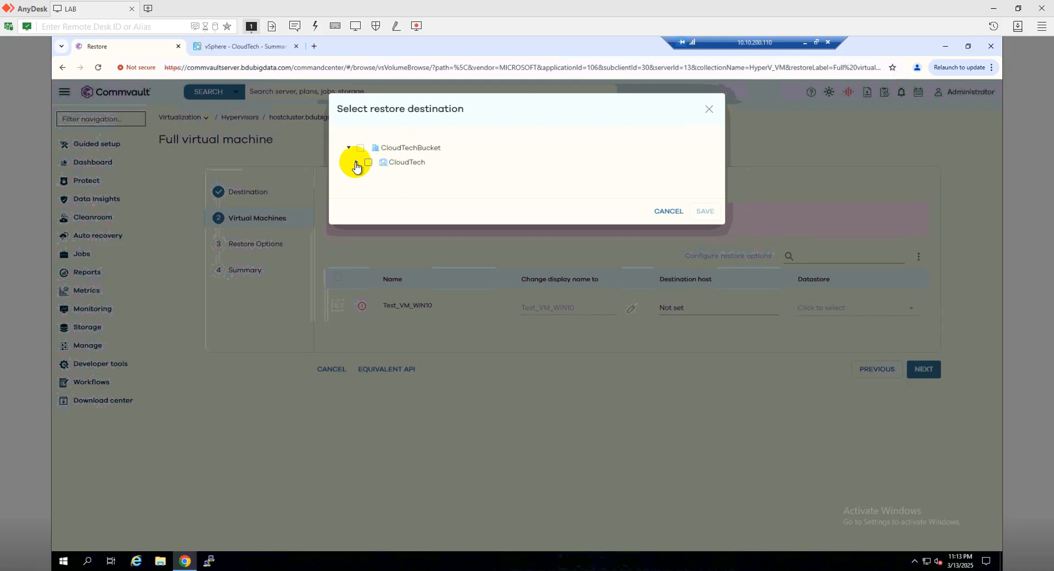
left_click(357, 163)
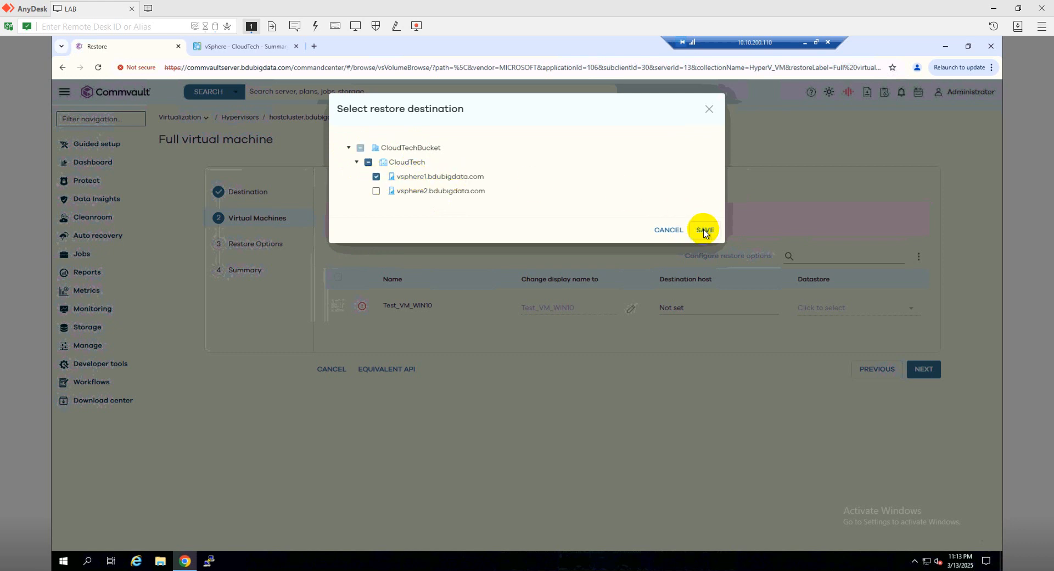
left_click(705, 231)
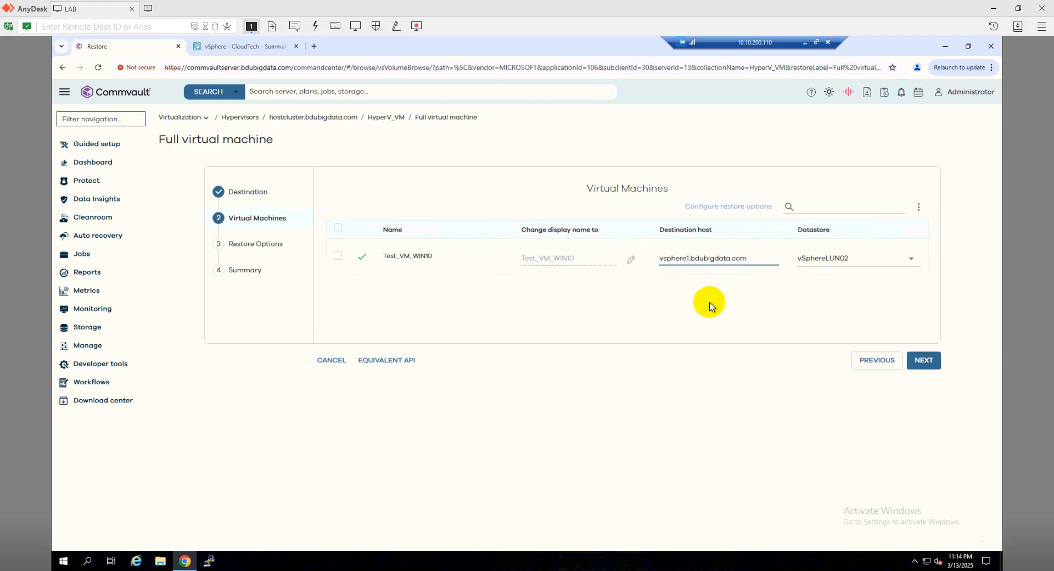
left_click(921, 365)
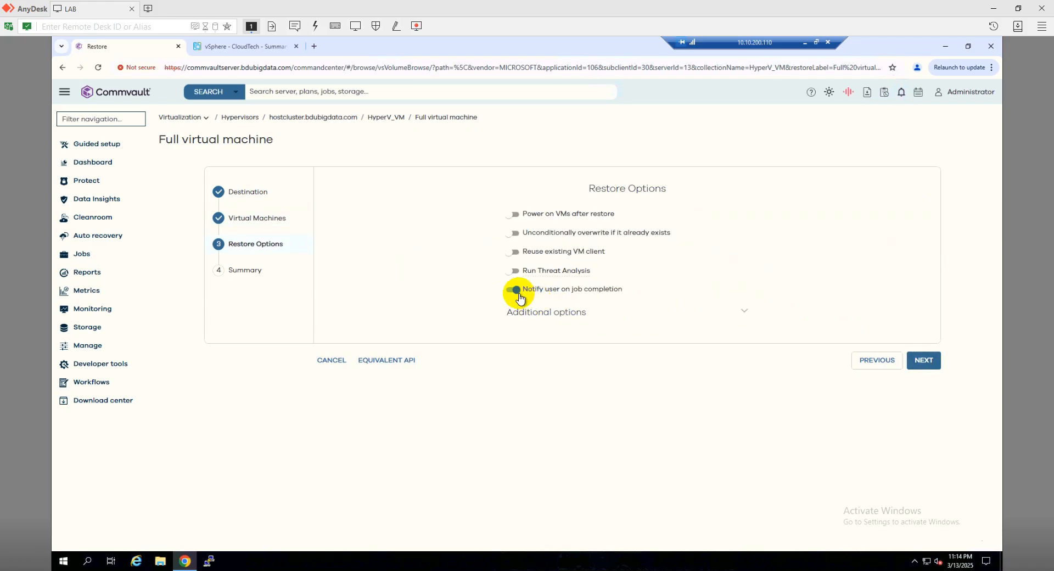
Turn off user notification on job completion and continue to the summary
left_click(515, 294)
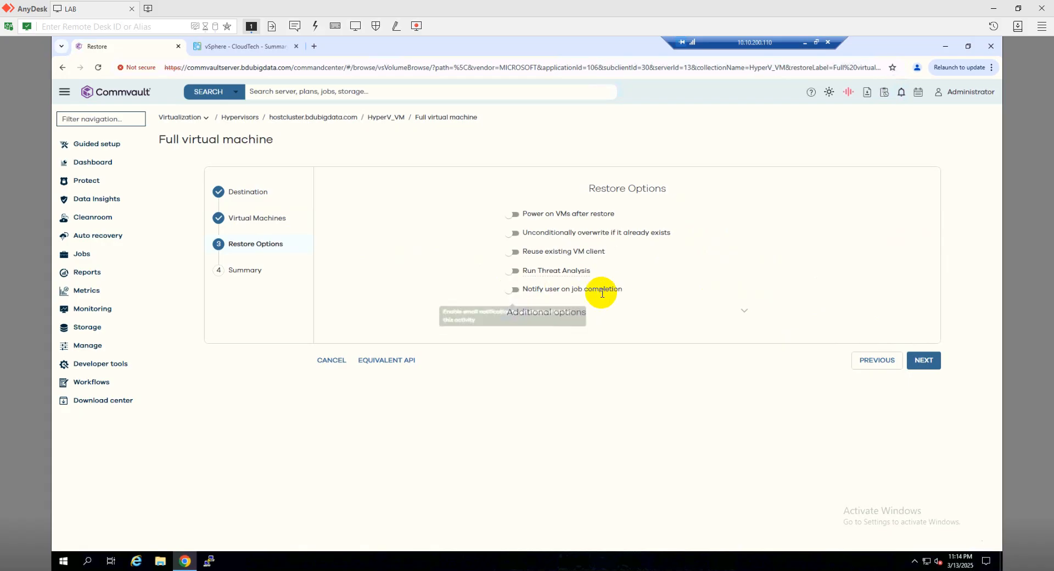
left_click(922, 365)
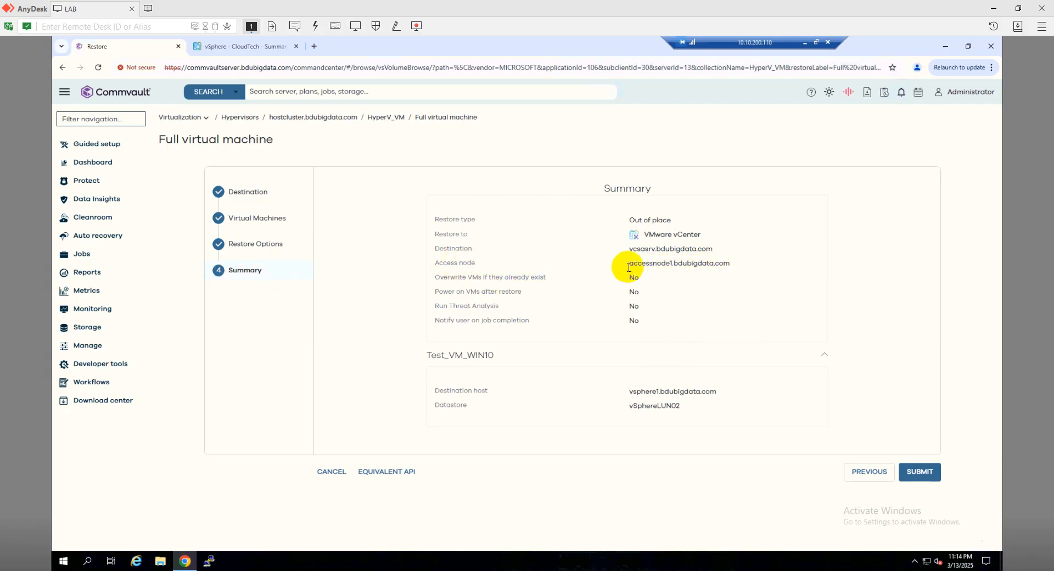
Review the restore summary and submit the restore job
left_click_drag(631, 264, 740, 267)
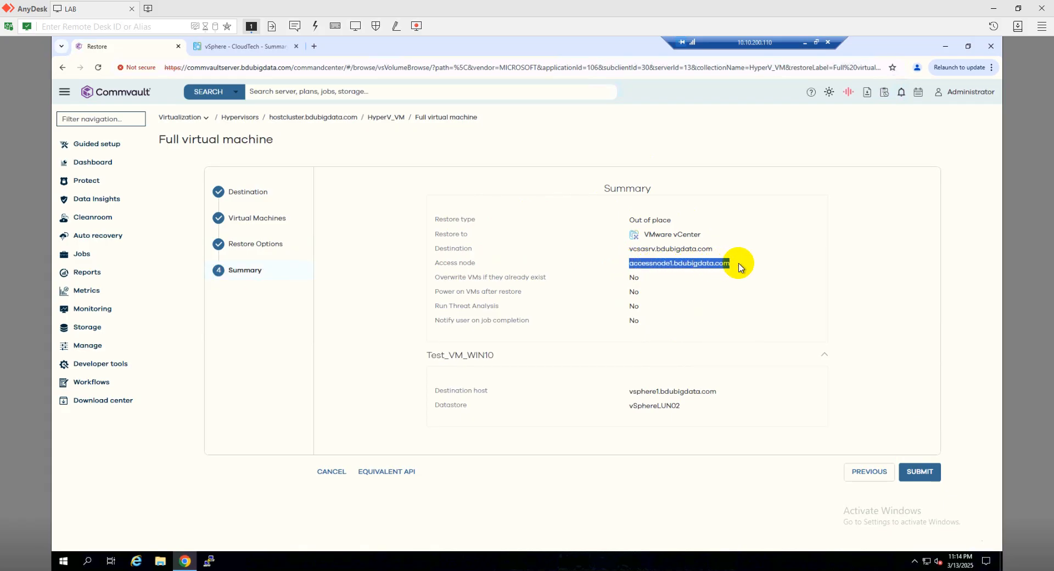
left_click(740, 267)
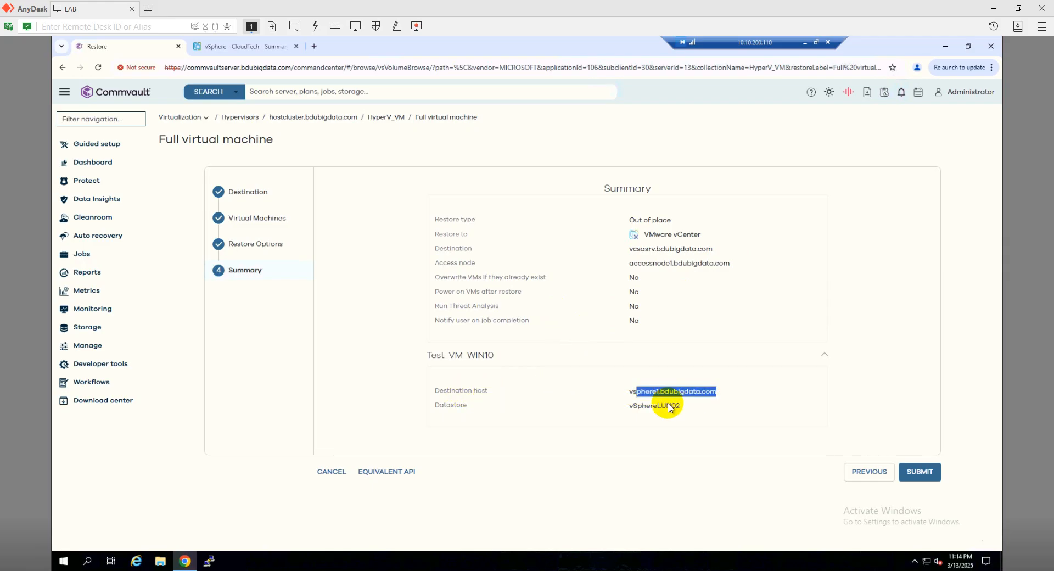
left_click(636, 405)
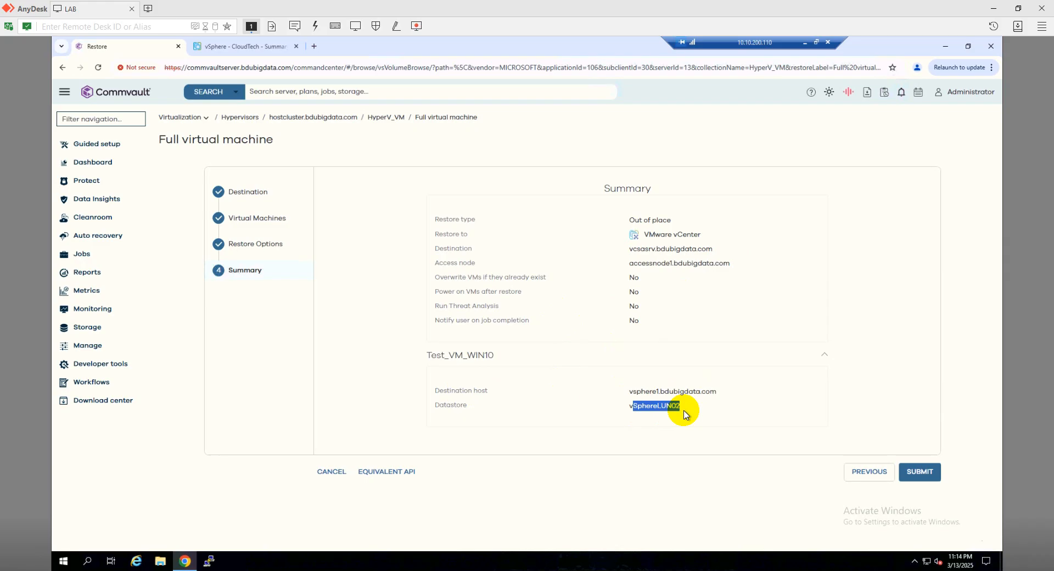
left_click(833, 425)
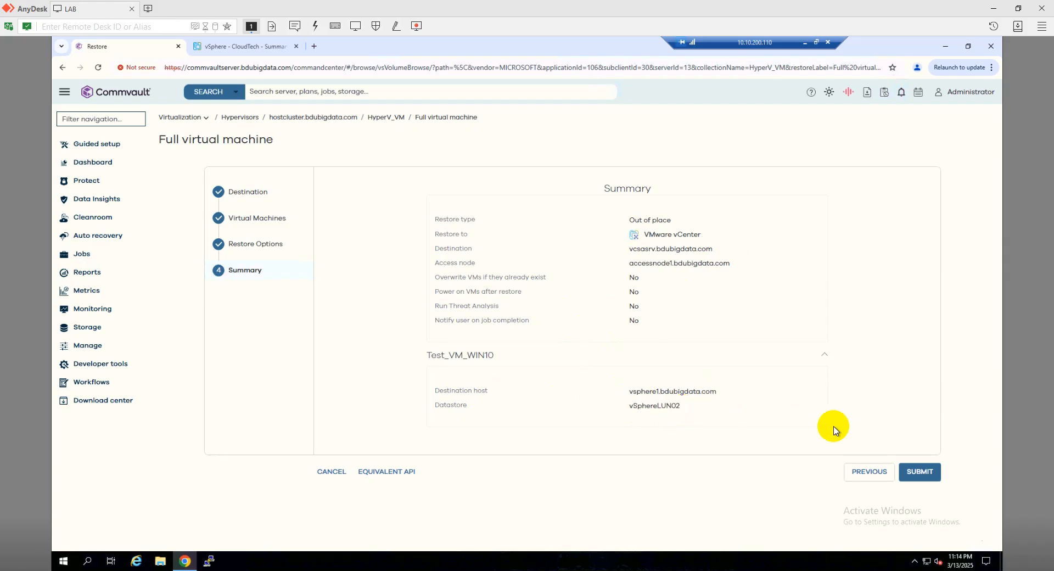
left_click(925, 472)
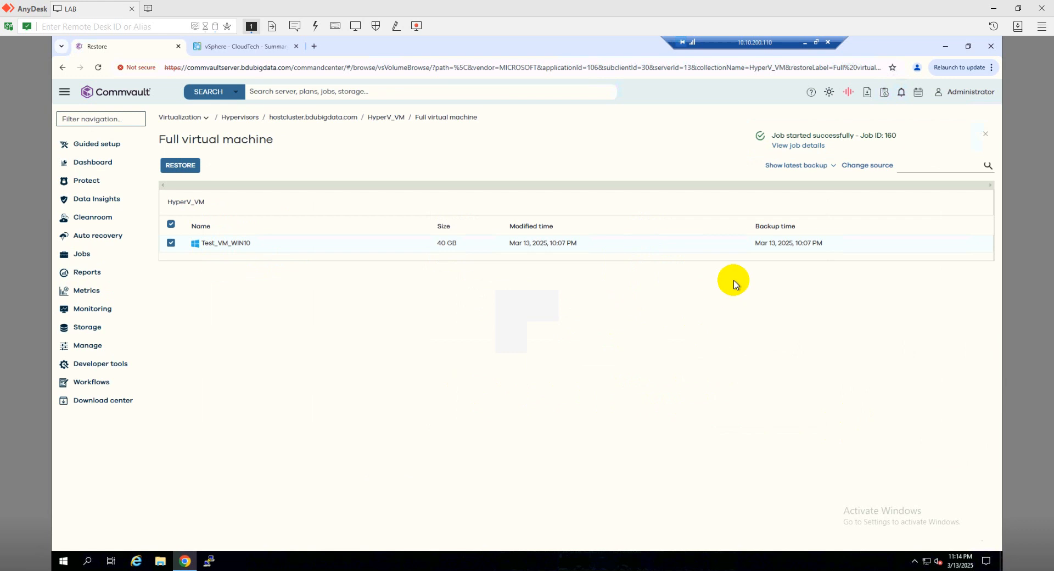
Open the restore job's details and then the active jobs list
left_click(799, 146)
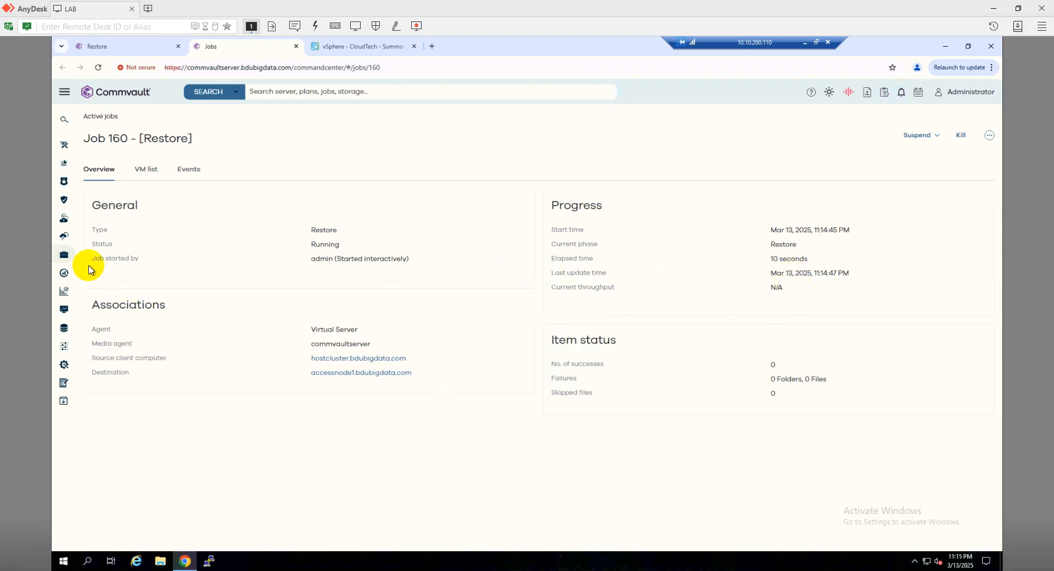
left_click(64, 257)
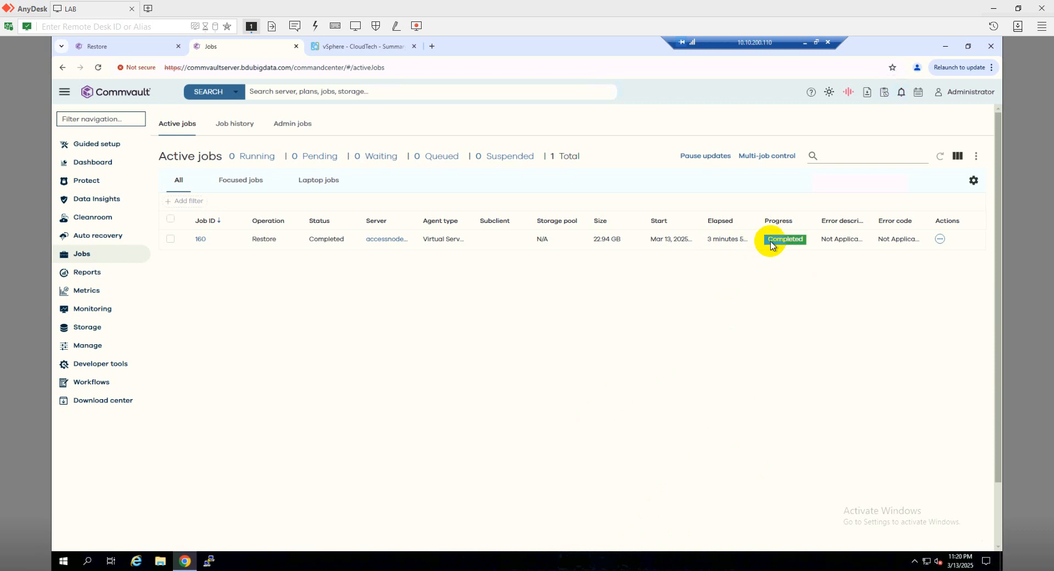
Open Test_VM_WIN10's settings in vSphere and add a new network adapter to it
left_click(356, 46)
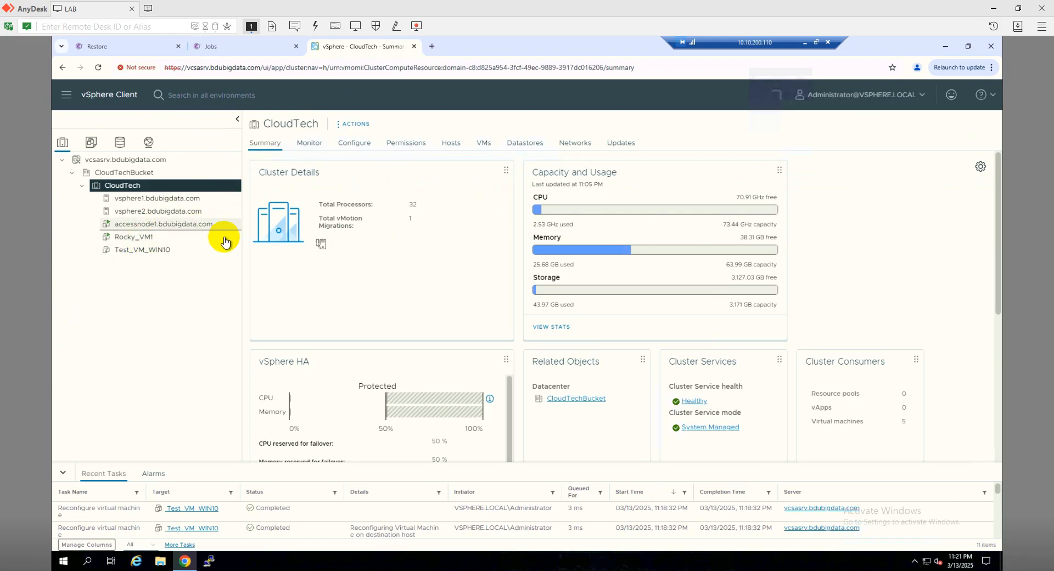
left_click(178, 250)
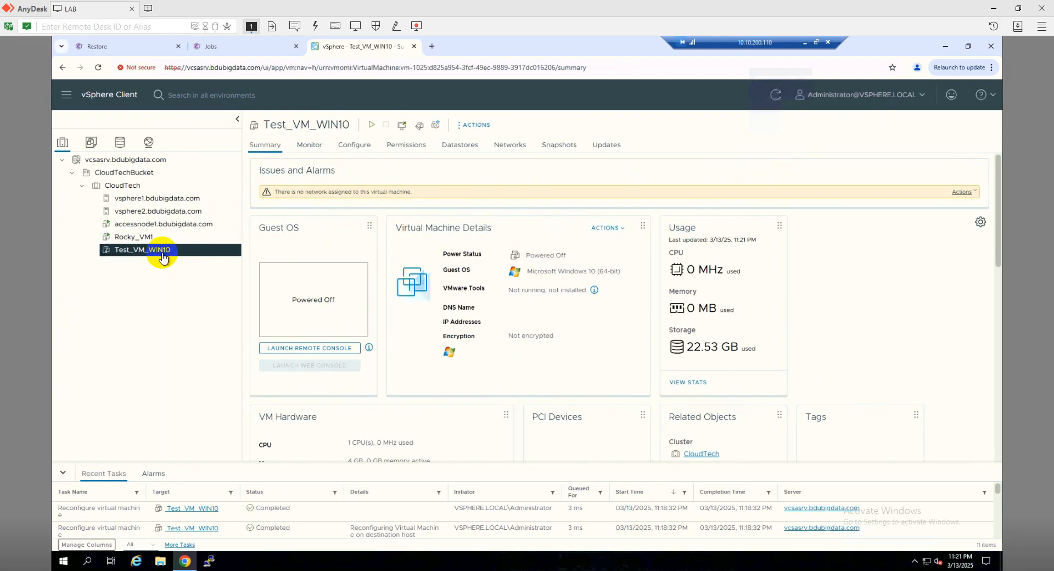
left_click_drag(290, 192, 412, 192)
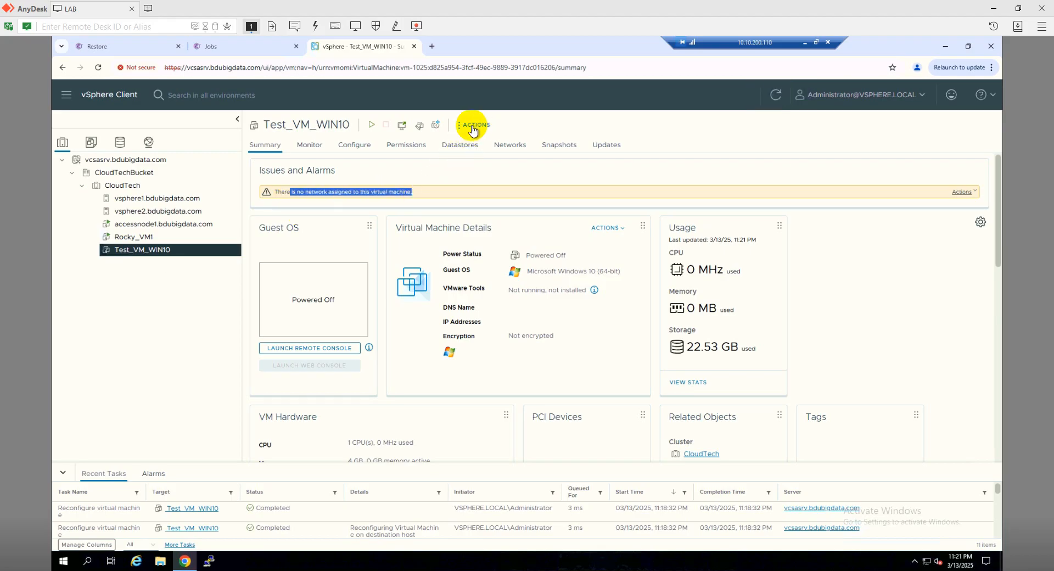
left_click(421, 128)
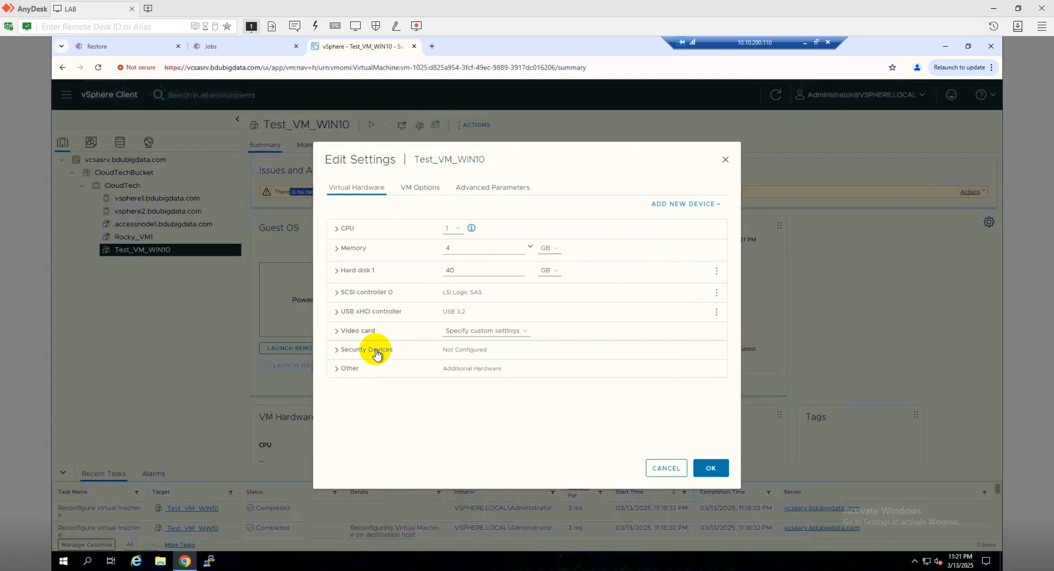
left_click(677, 206)
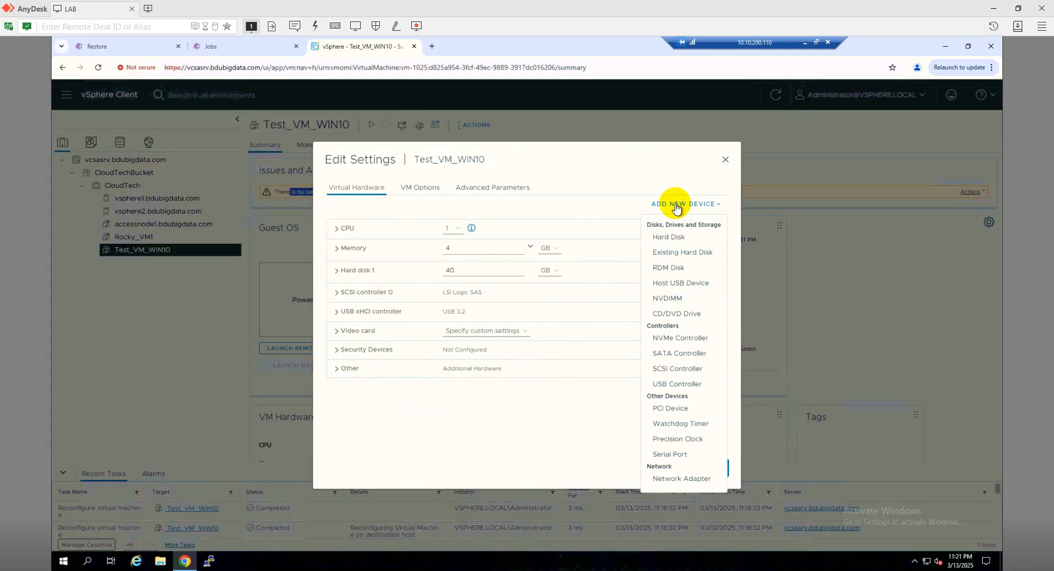
left_click(683, 480)
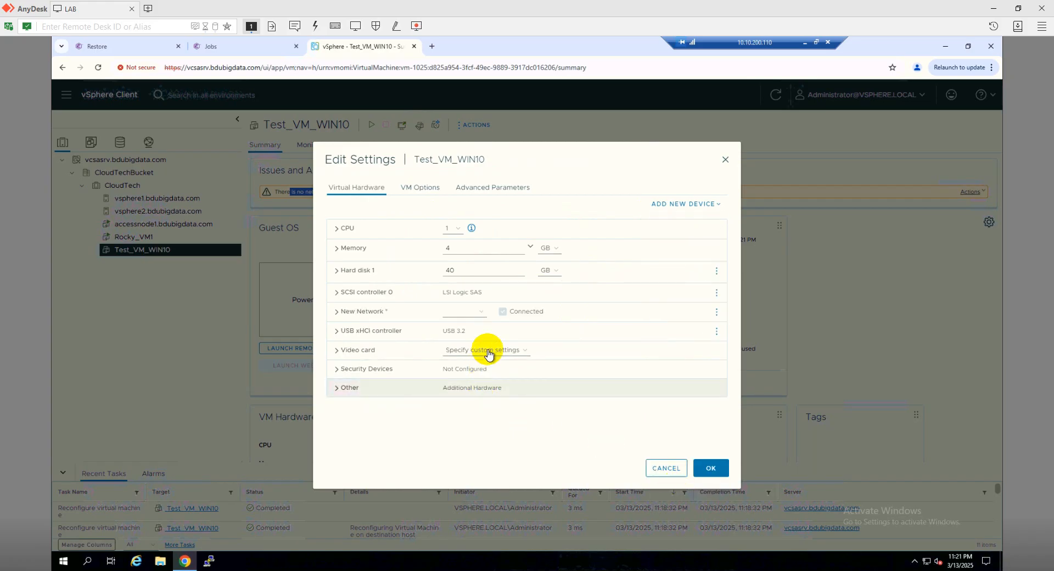
Connect the new network adapter to VM Network
left_click(484, 315)
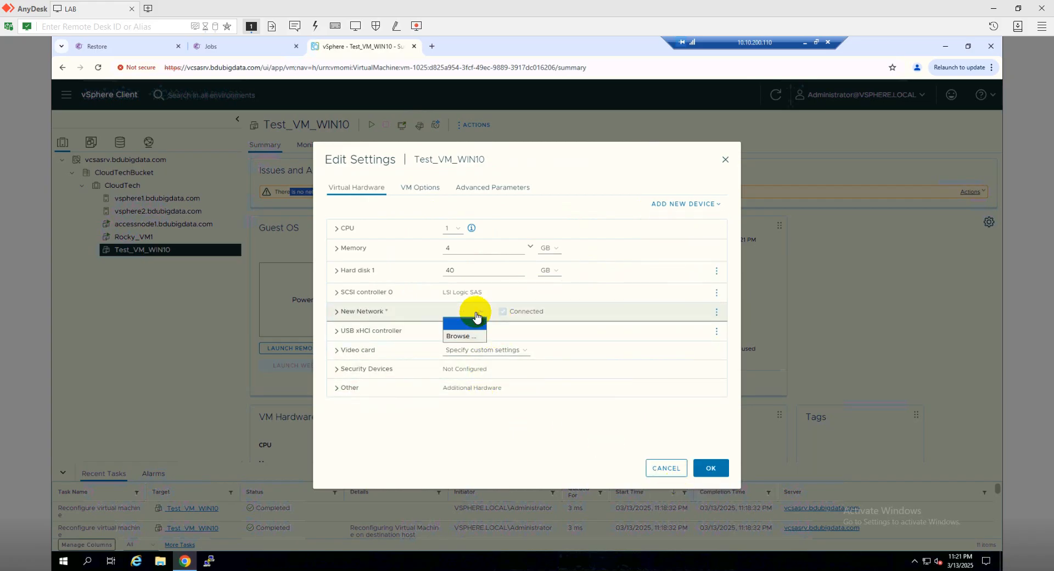
left_click(464, 336)
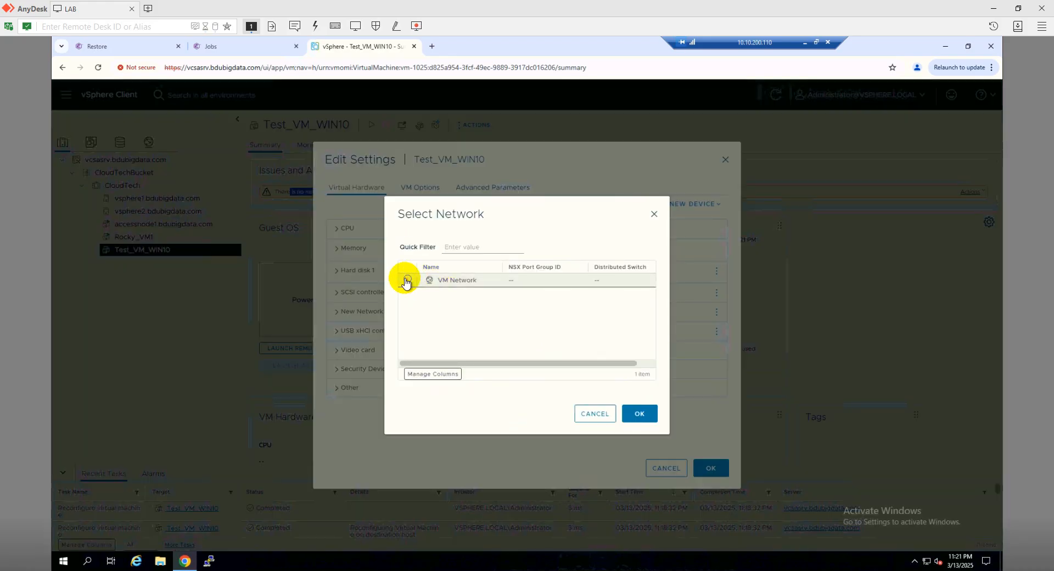
left_click(406, 281)
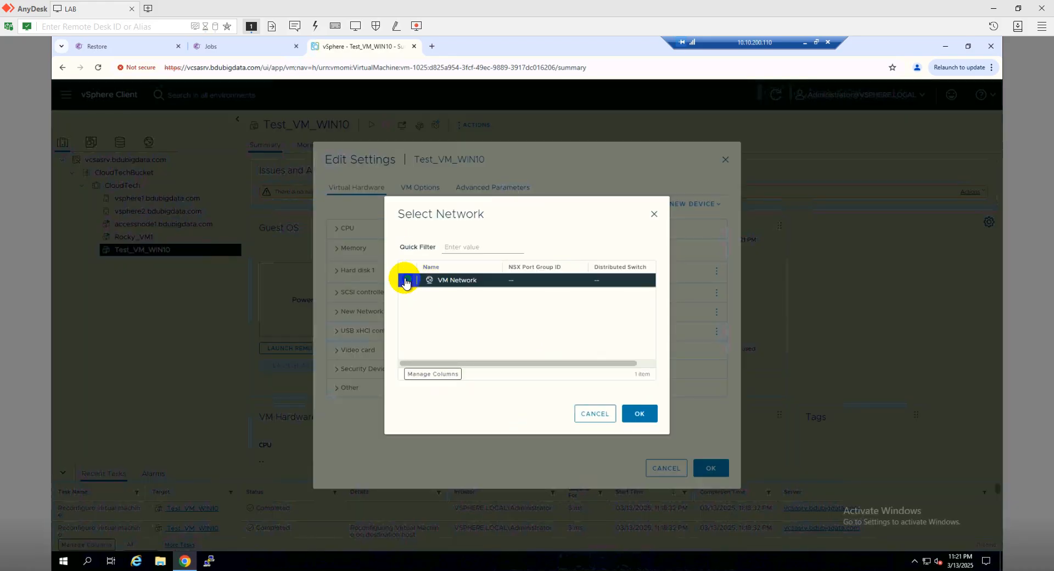
left_click(634, 416)
Set the VM's CPU count to 4 and memory to 8 GB, and save the settings
left_click(457, 230)
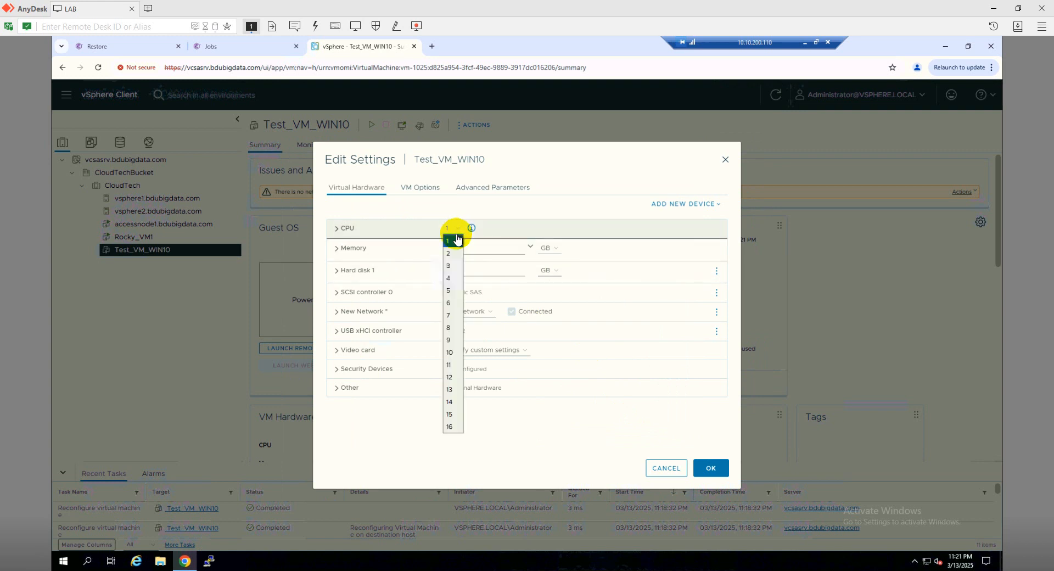
left_click(453, 280)
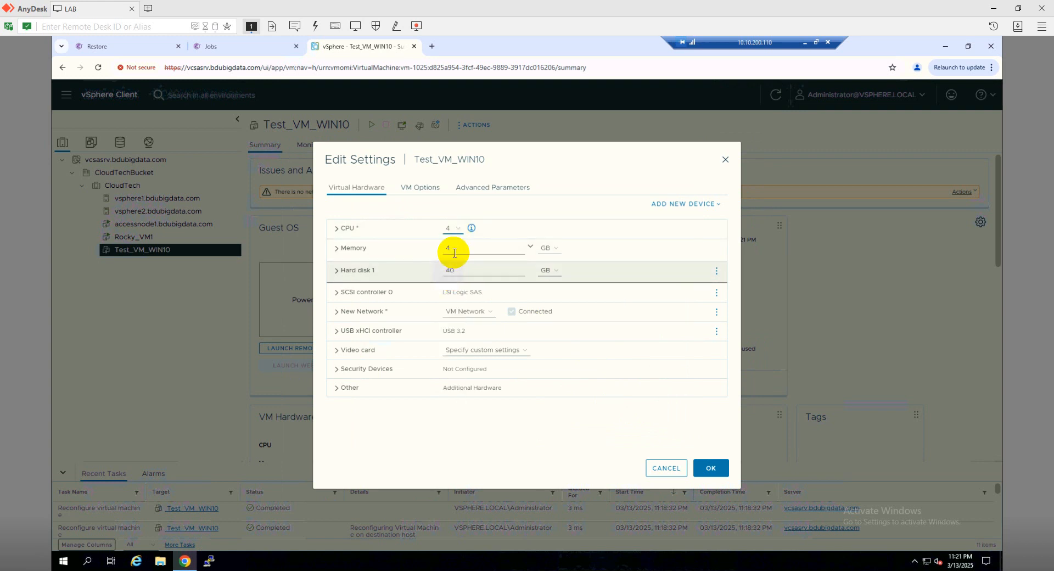
left_click(420, 252)
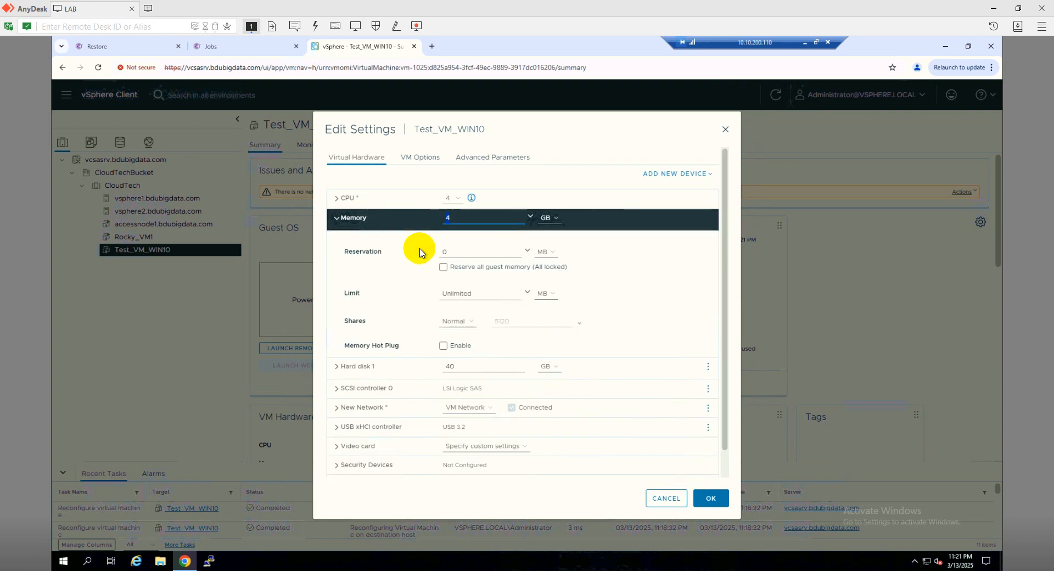
type("8")
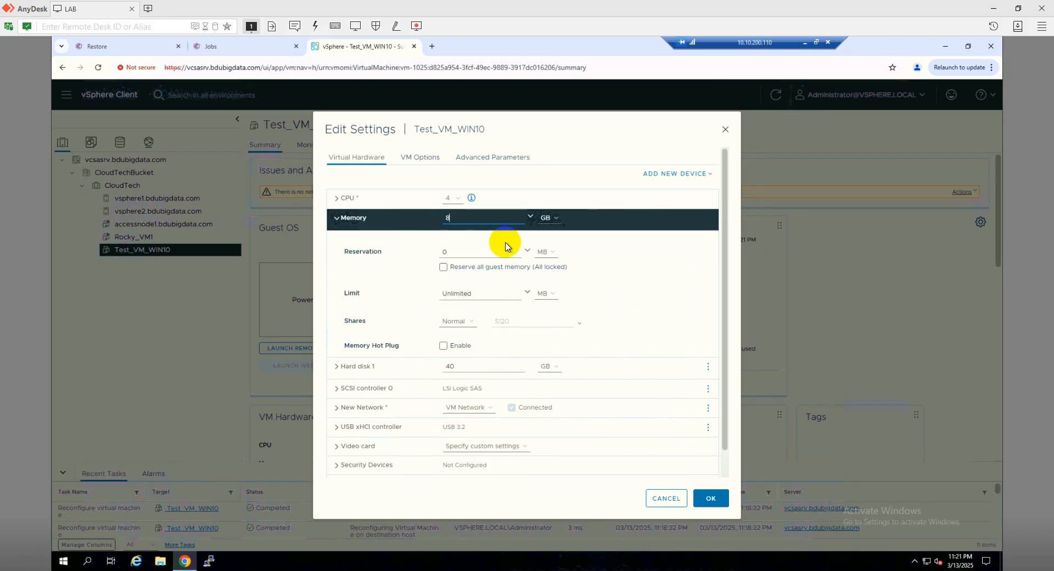
left_click(712, 499)
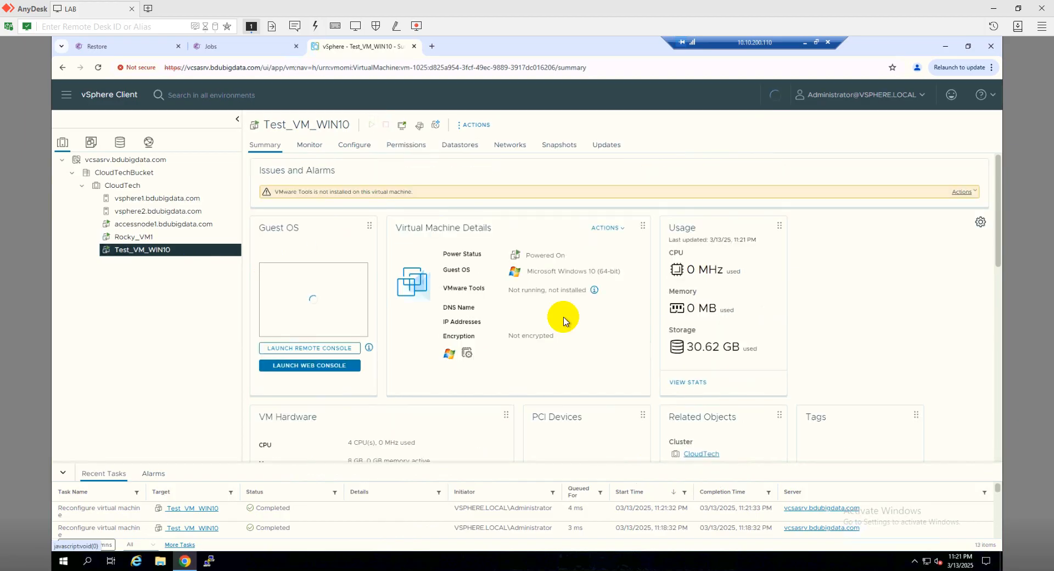
Open the VM's web console, send Ctrl+Alt+Delete and sign in to Windows with the account password
left_click(351, 366)
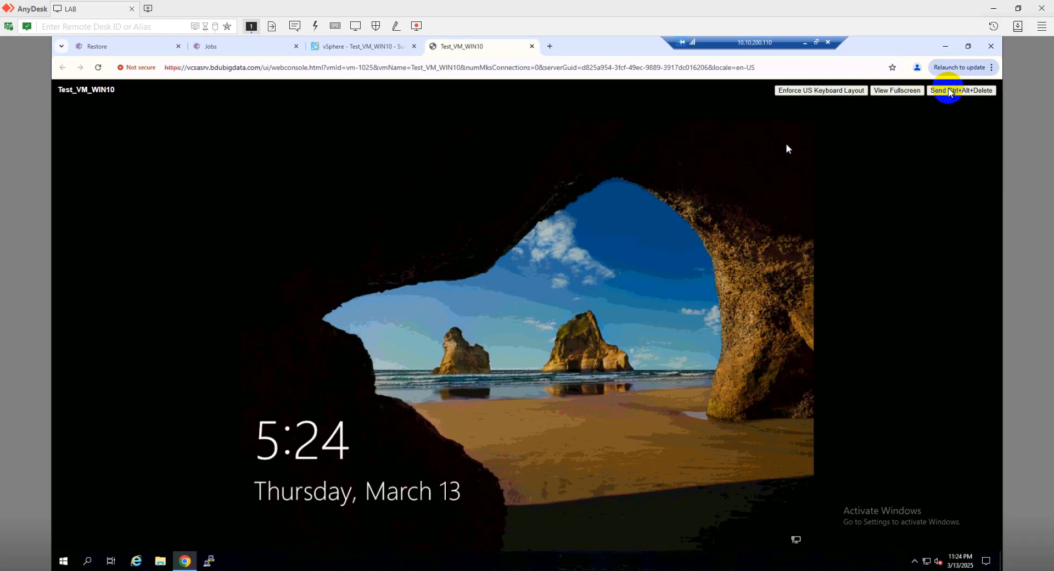
left_click(951, 91)
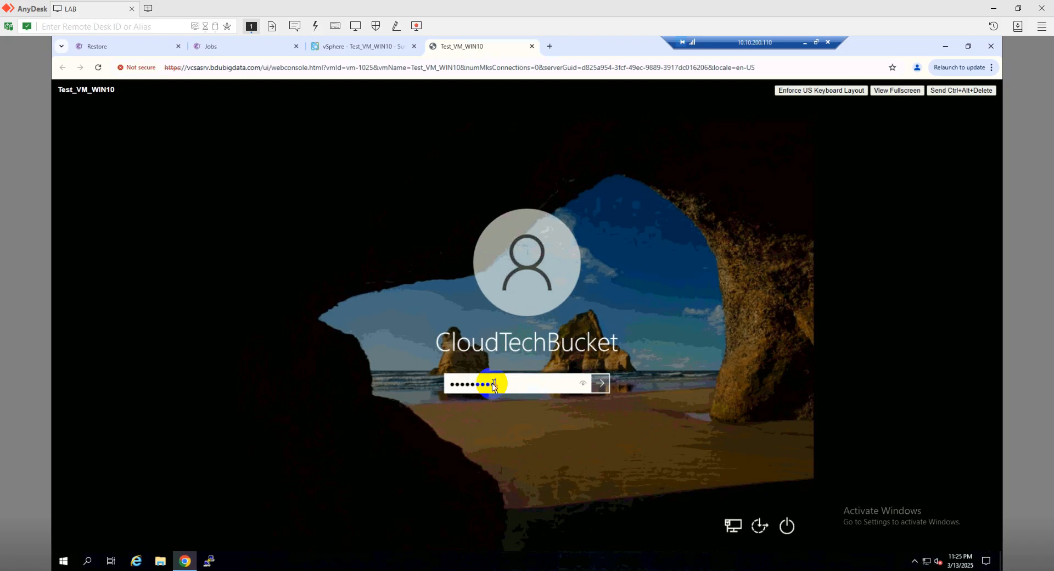
key("Return")
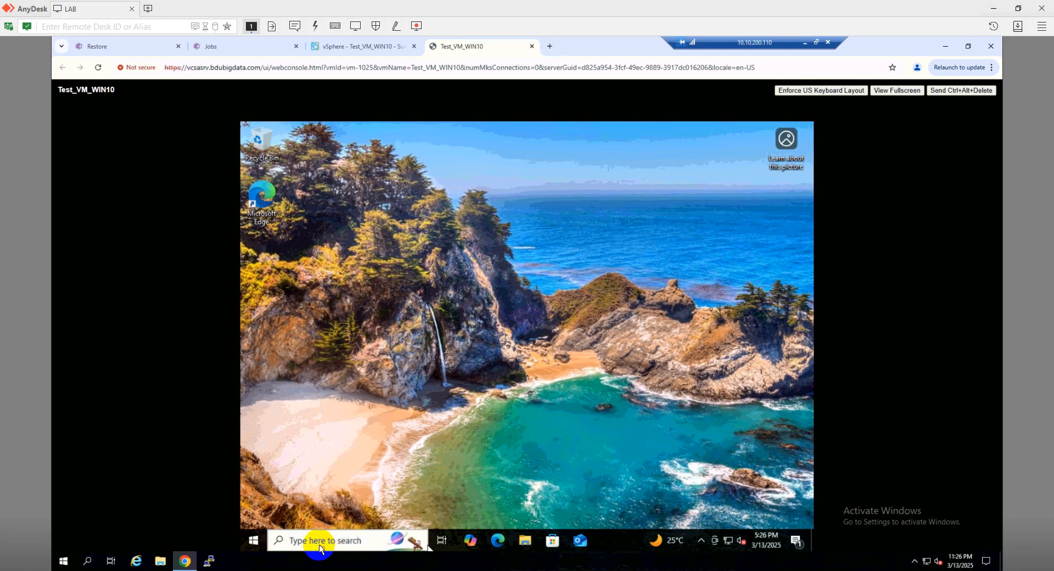
Search for cmd in the VM and open Command Prompt
left_click(317, 547)
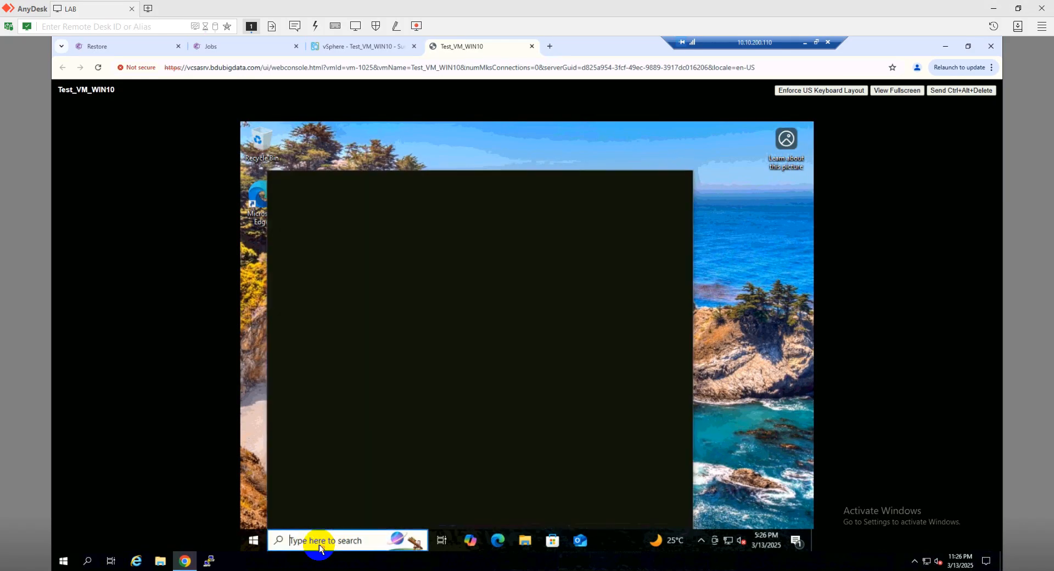
type("cmd")
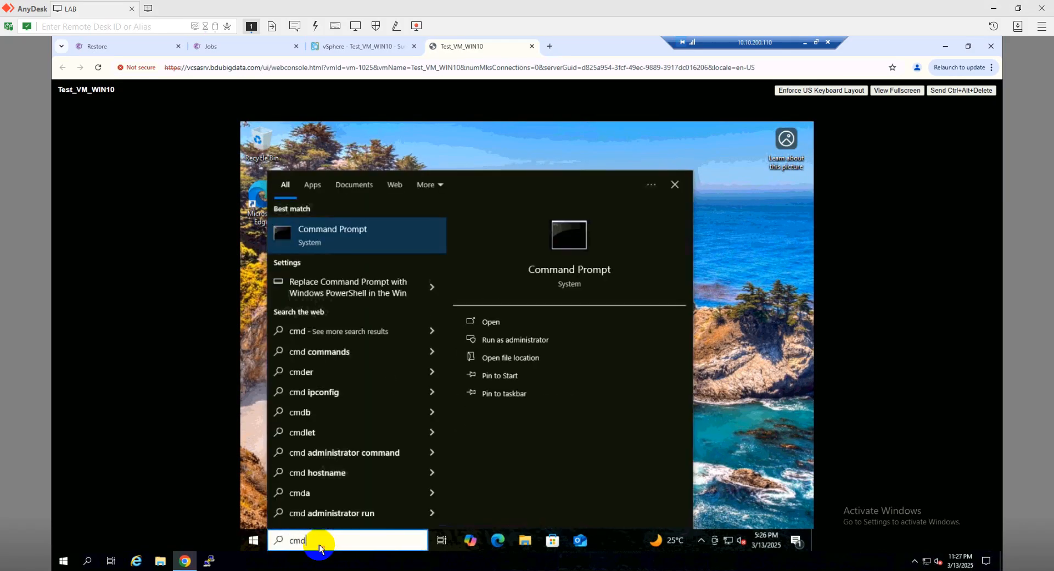
key("Return")
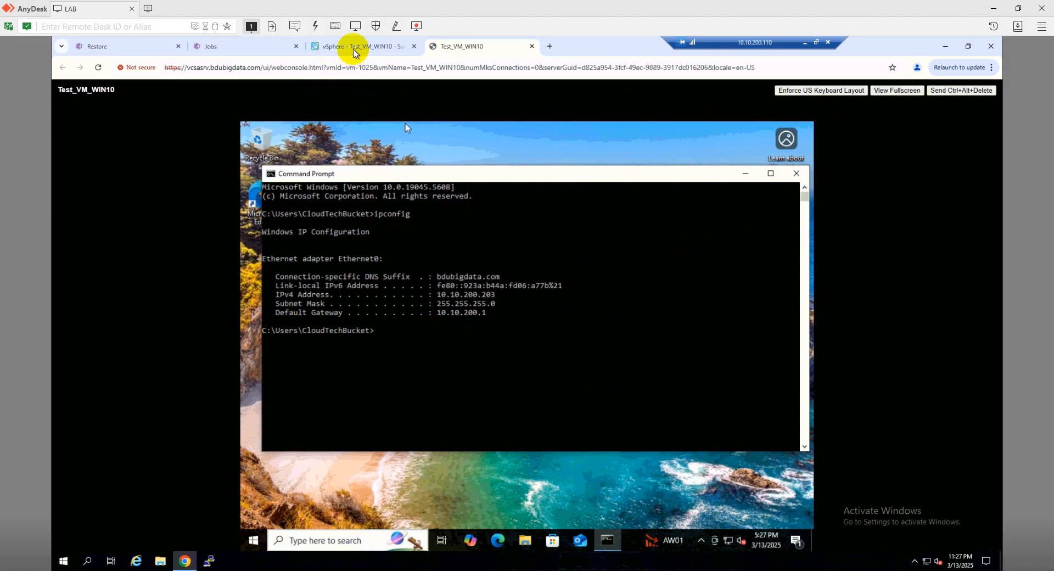
Return to Commvault Command Center and open the Virtualization VM groups list
left_click(354, 52)
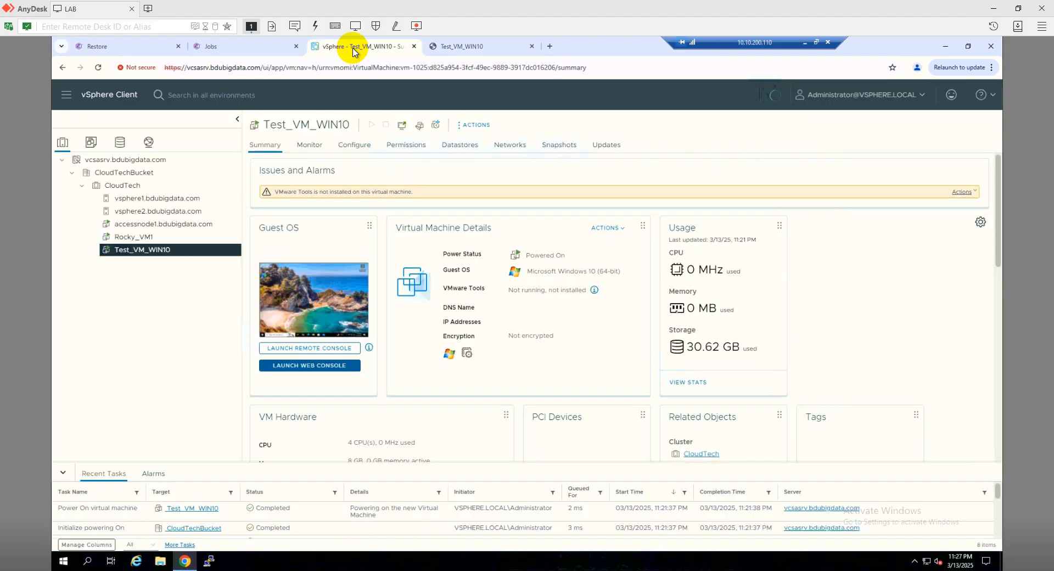
left_click(256, 50)
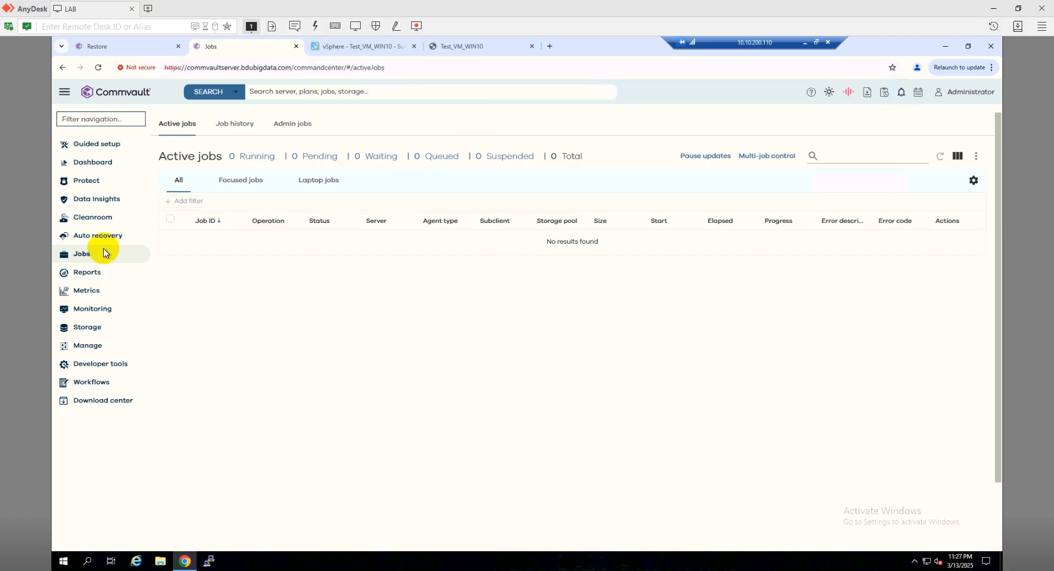
left_click(88, 182)
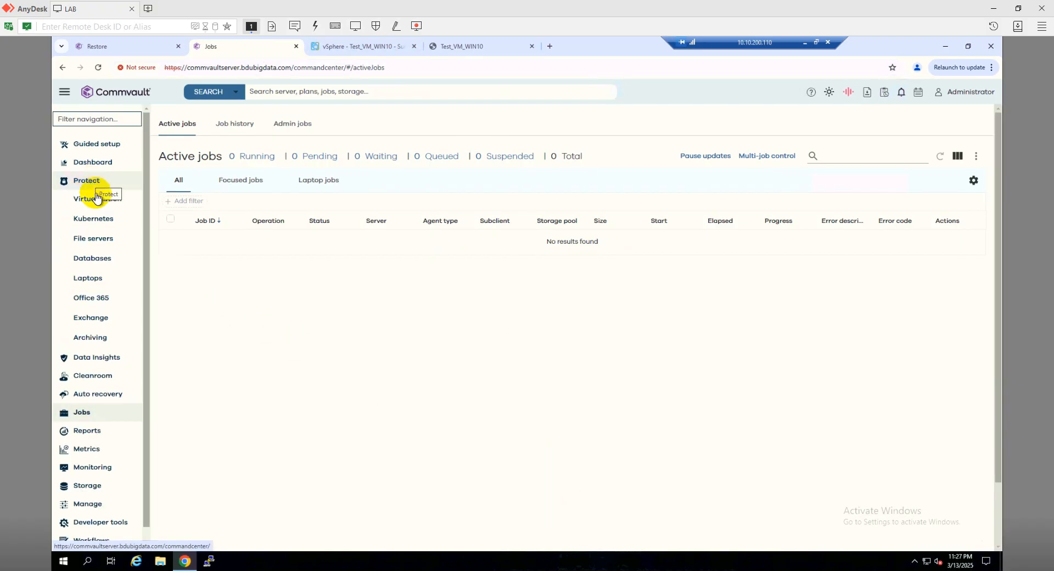
left_click(97, 200)
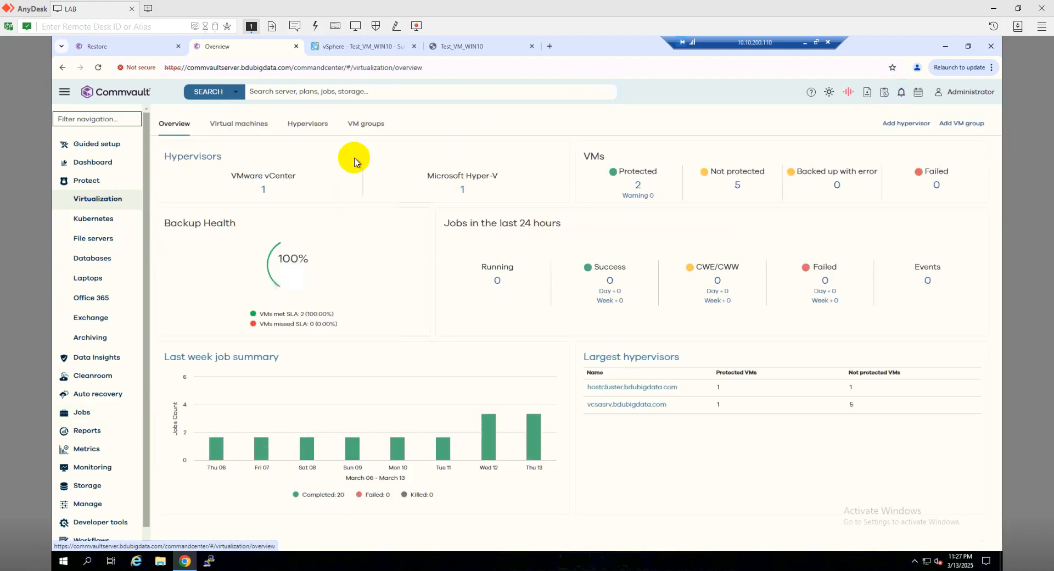
left_click(358, 126)
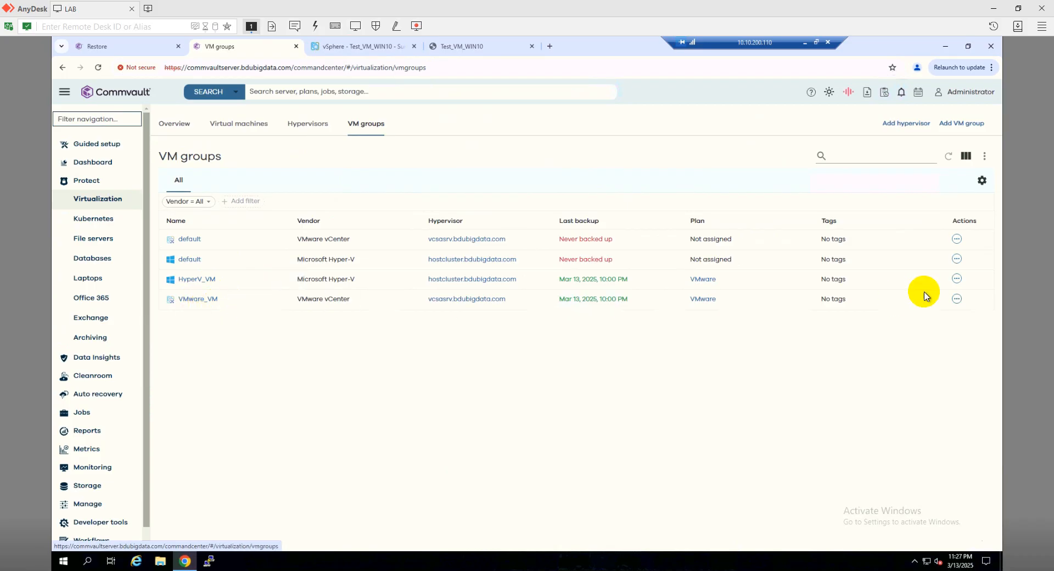
left_click(957, 299)
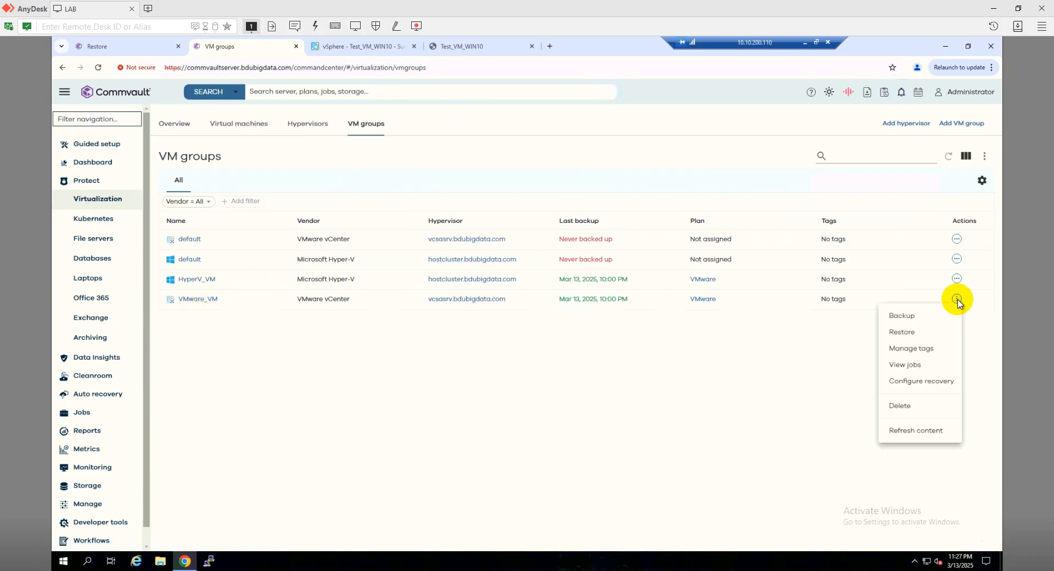
left_click(903, 317)
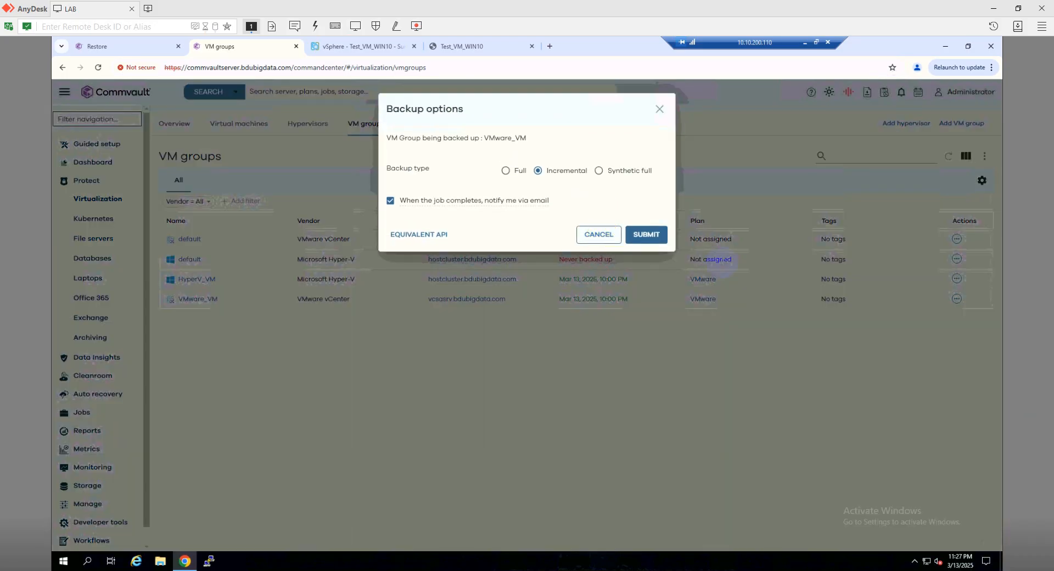
left_click(599, 235)
Start a full virtual machine restore from the VMware_VM group with Rocky_VM1 selected
left_click(957, 300)
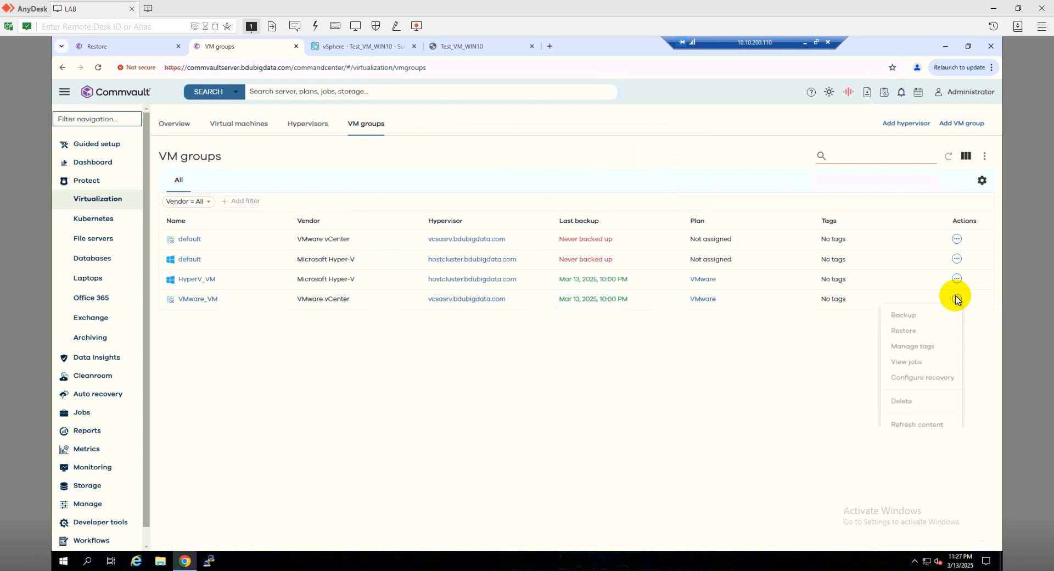
left_click(905, 333)
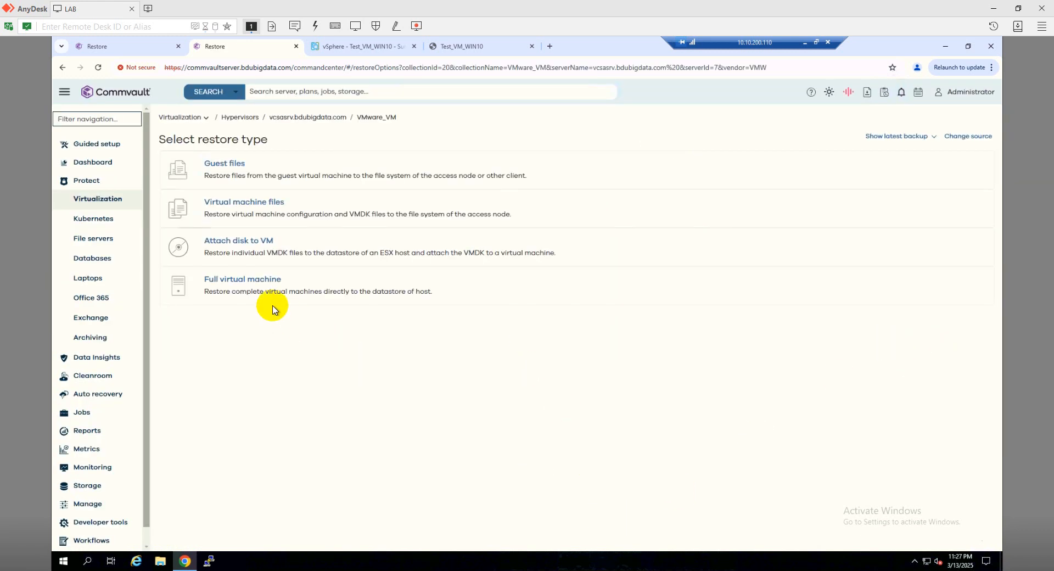
left_click(263, 282)
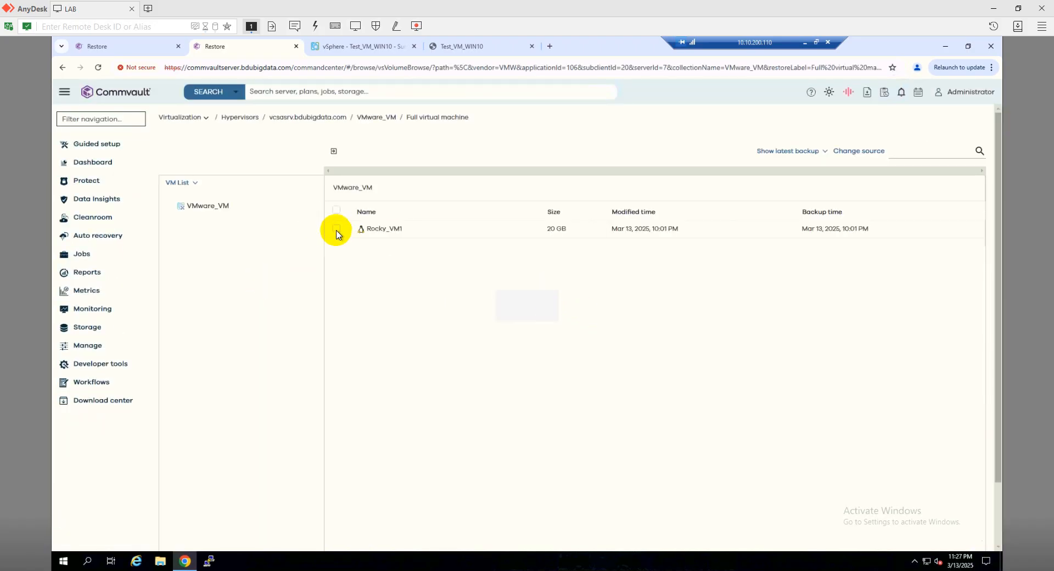
left_click(336, 241)
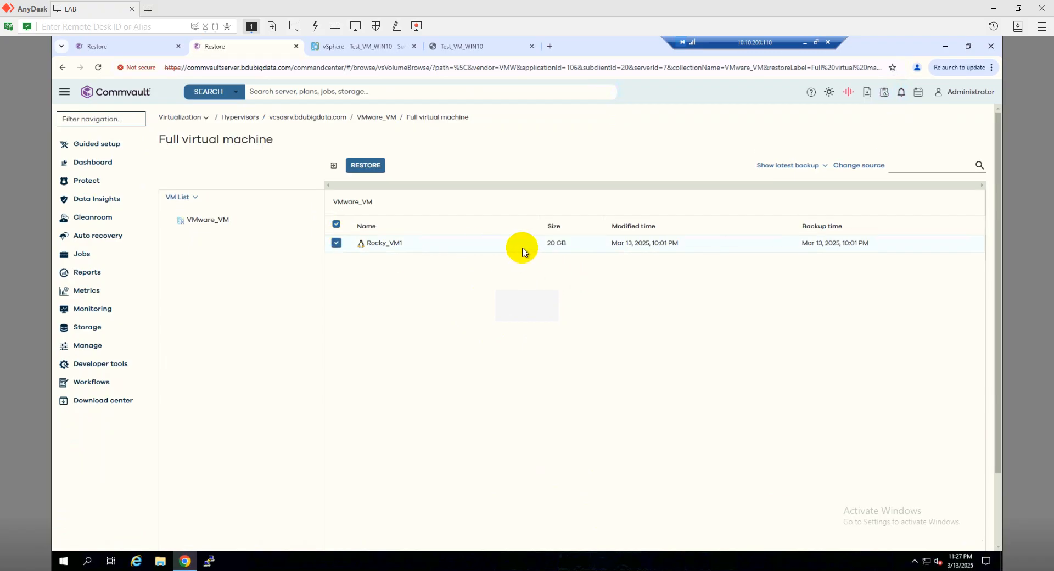
left_click(366, 165)
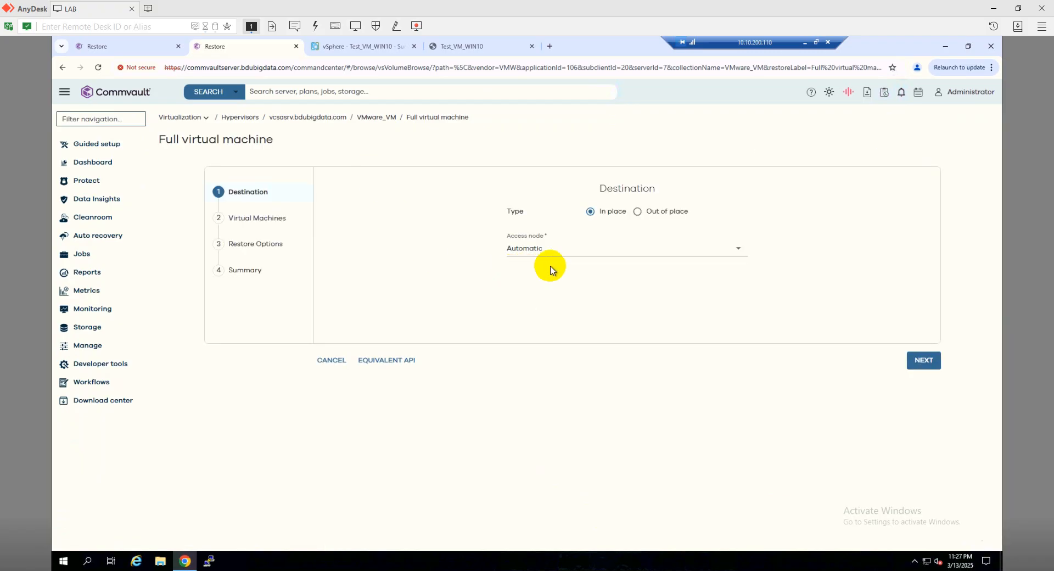
Set an out-of-place restore as Microsoft Hyper-V to hostcluster.bdubigdata.com with access node sqldb01
left_click(638, 214)
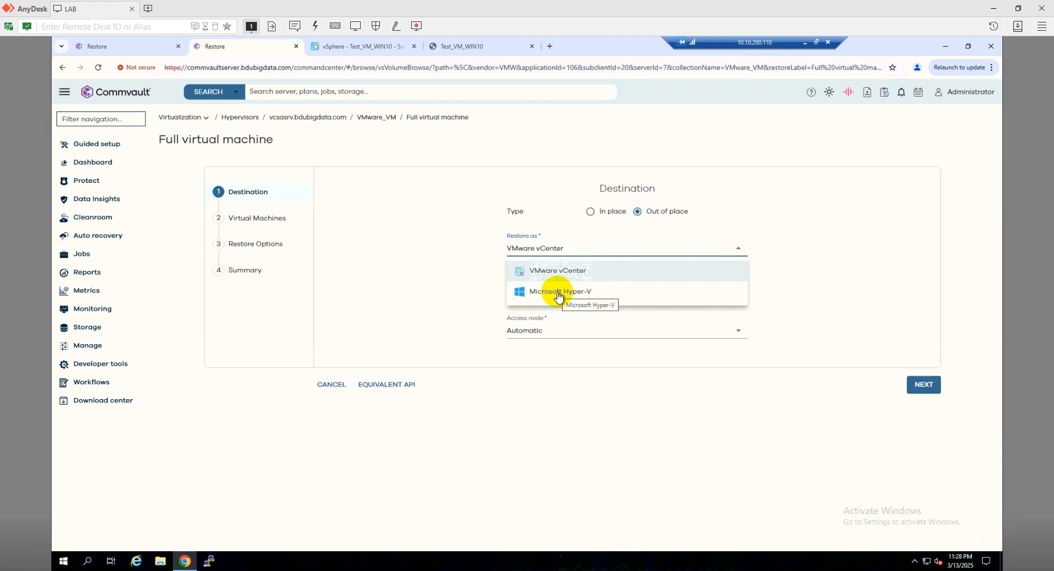
left_click(559, 292)
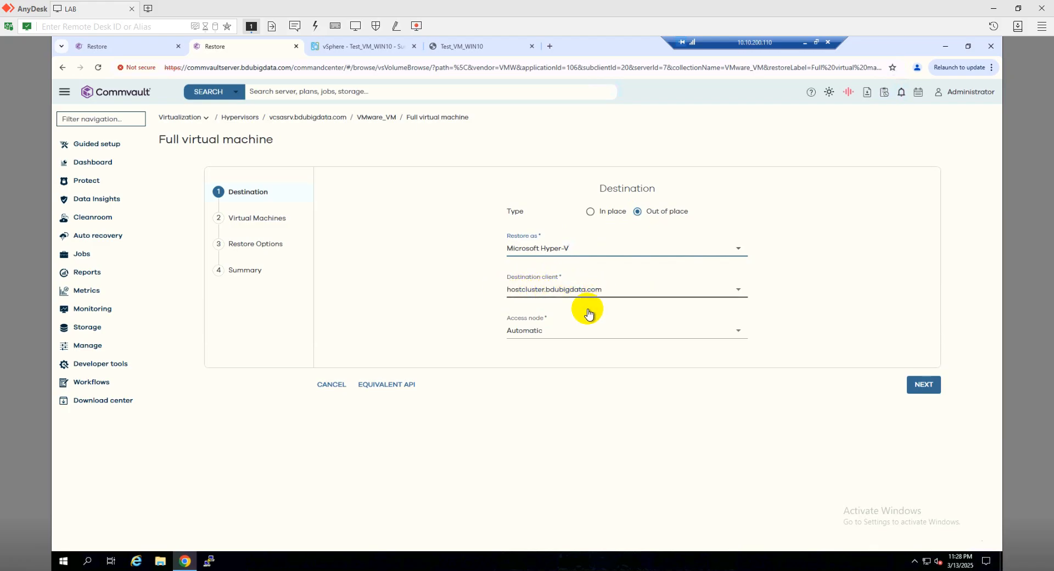
left_click(555, 332)
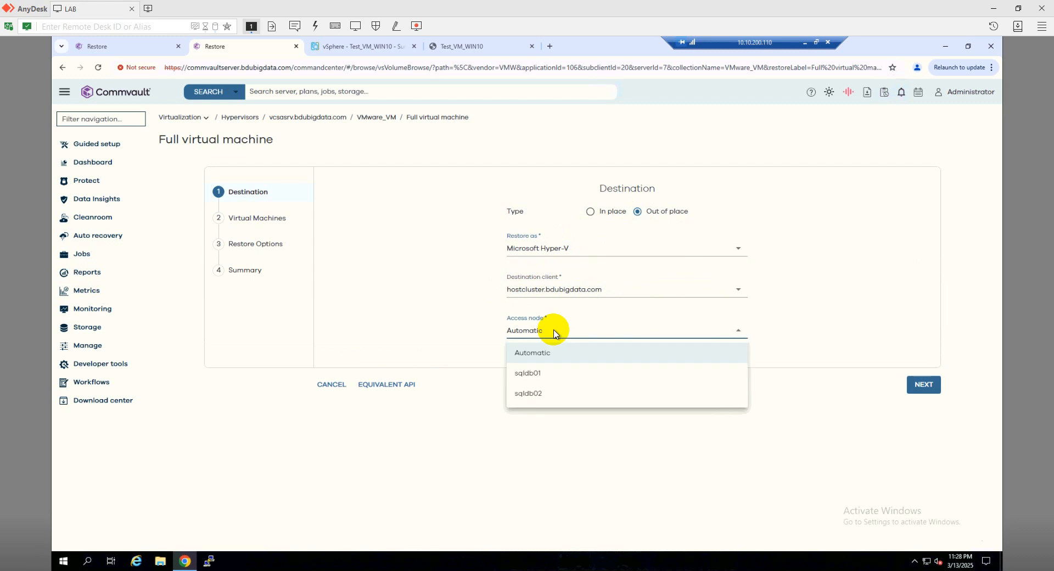
left_click(541, 376)
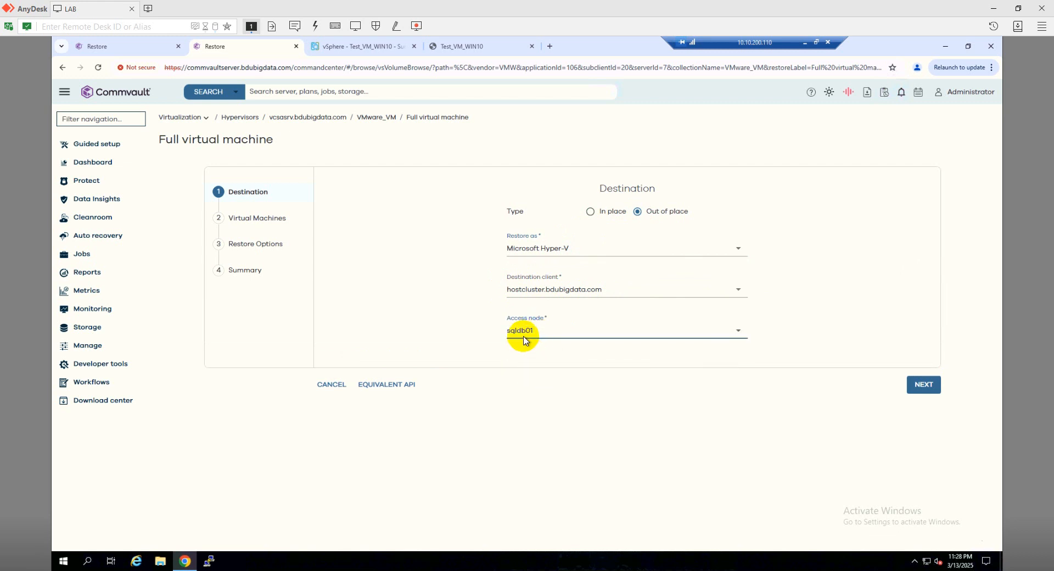
left_click(924, 386)
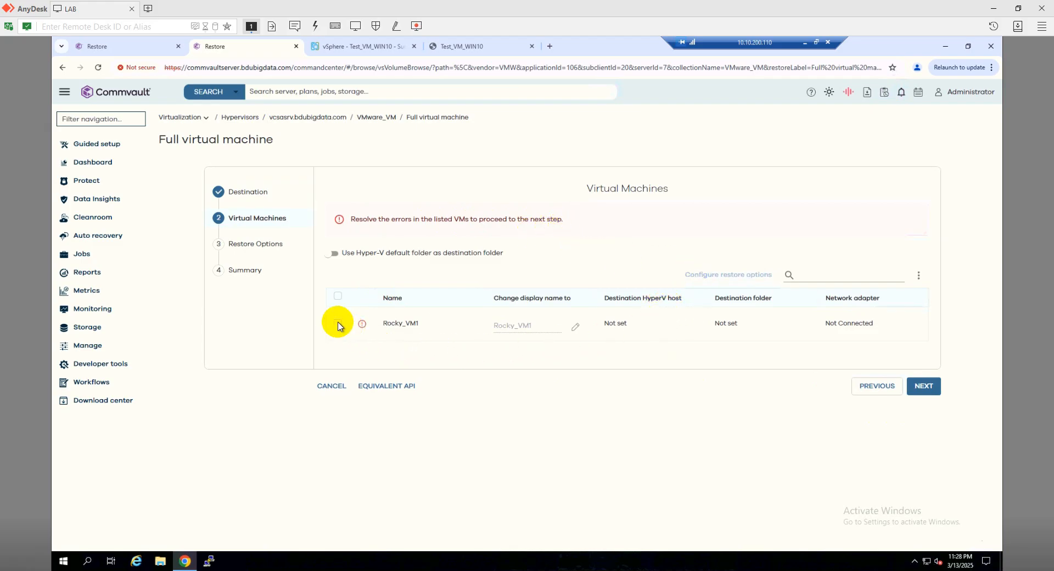
Configure Rocky_VM1's restore options with Hyper-V host sqldb01 and destination folder C:\ClusterStorage\Volume2\HyperV
left_click(629, 327)
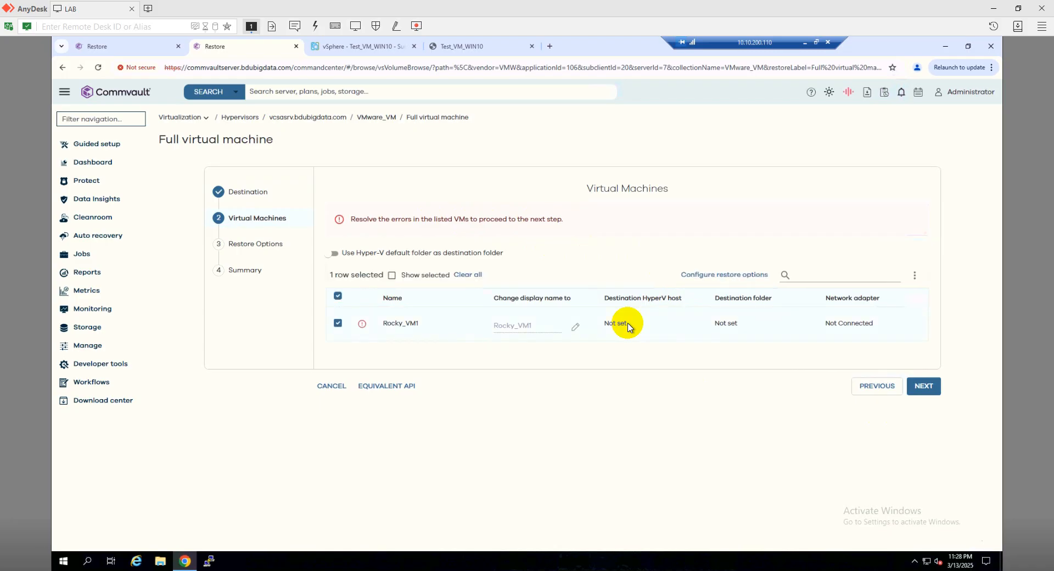
left_click(734, 277)
left_click(339, 158)
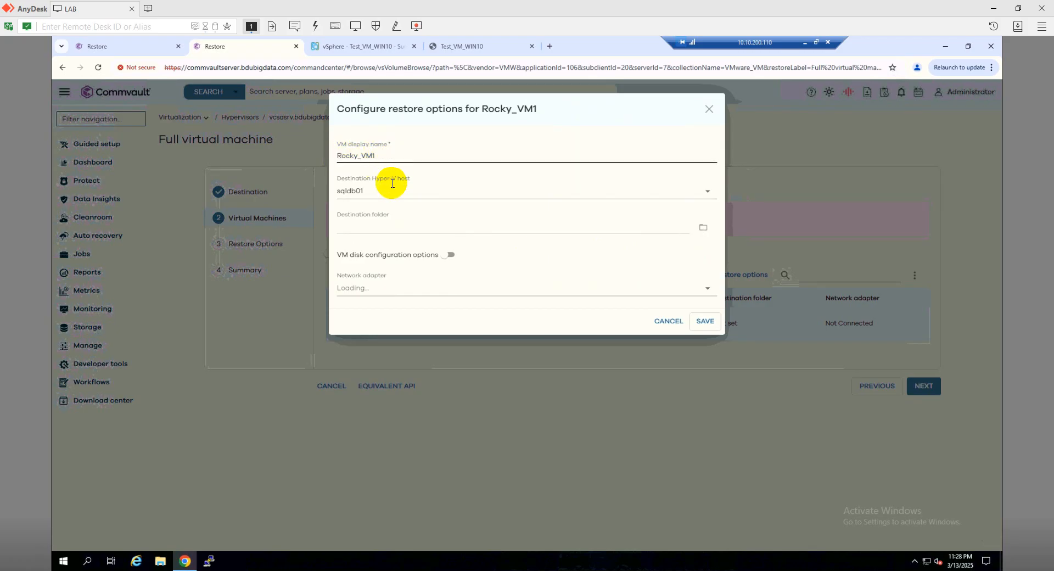
left_click(372, 188)
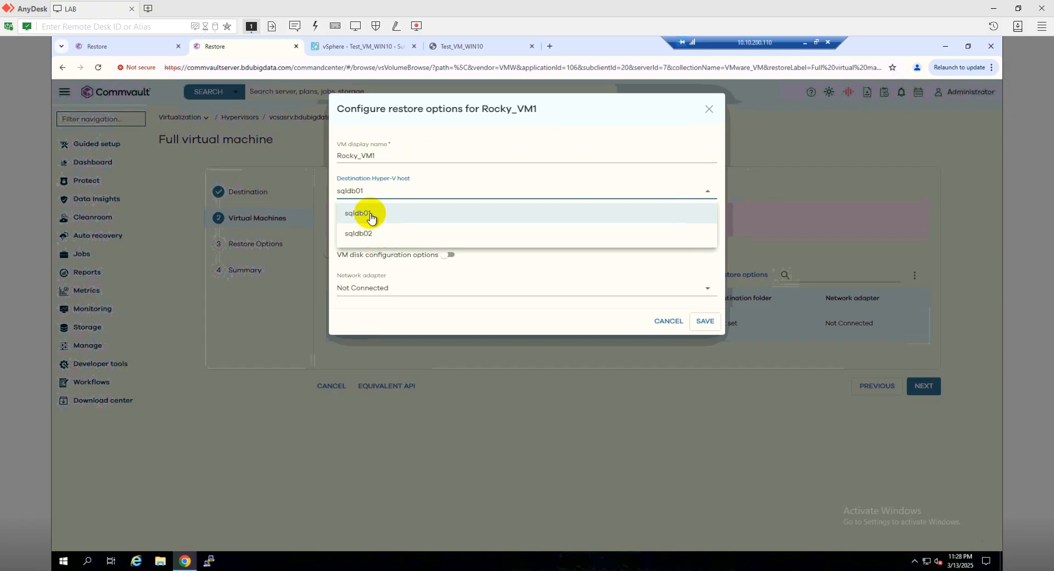
left_click(372, 218)
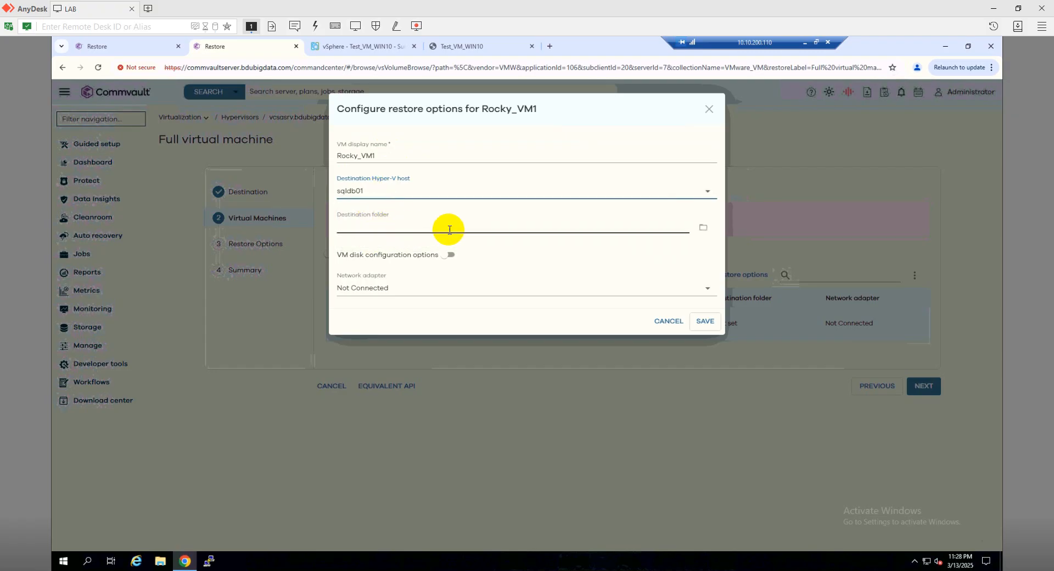
left_click(703, 228)
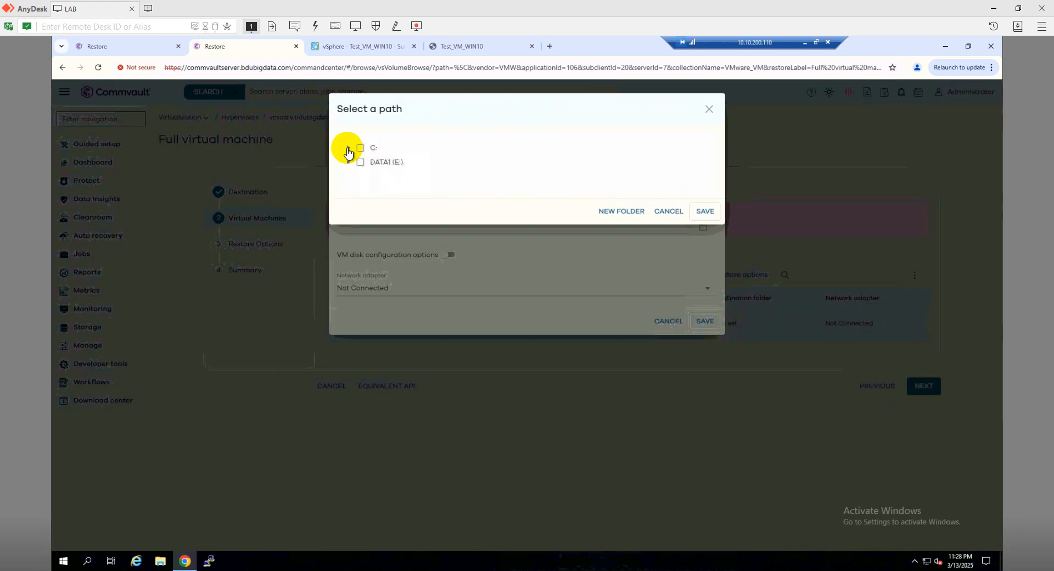
left_click(348, 149)
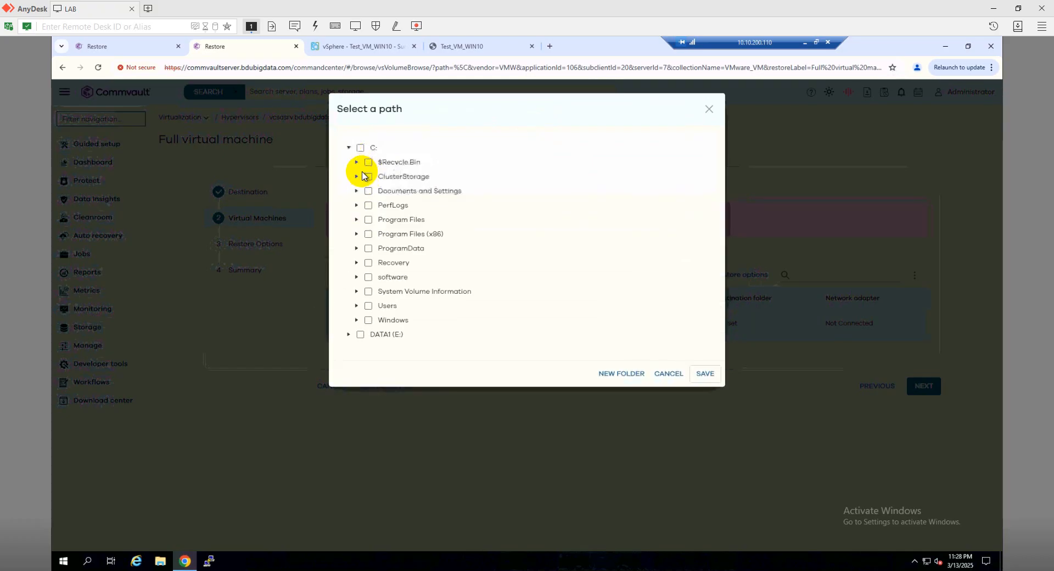
left_click(356, 177)
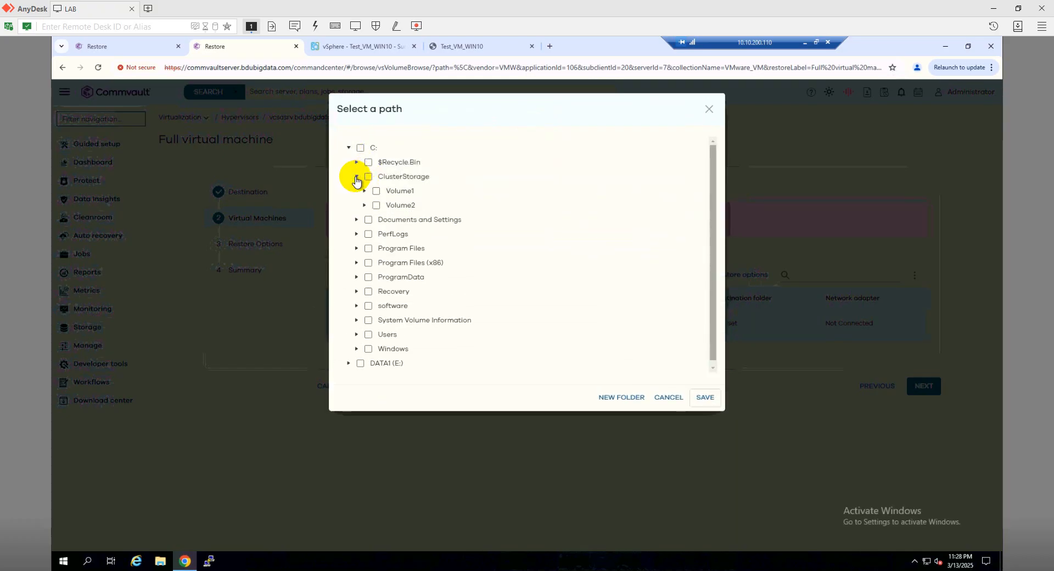
left_click(364, 205)
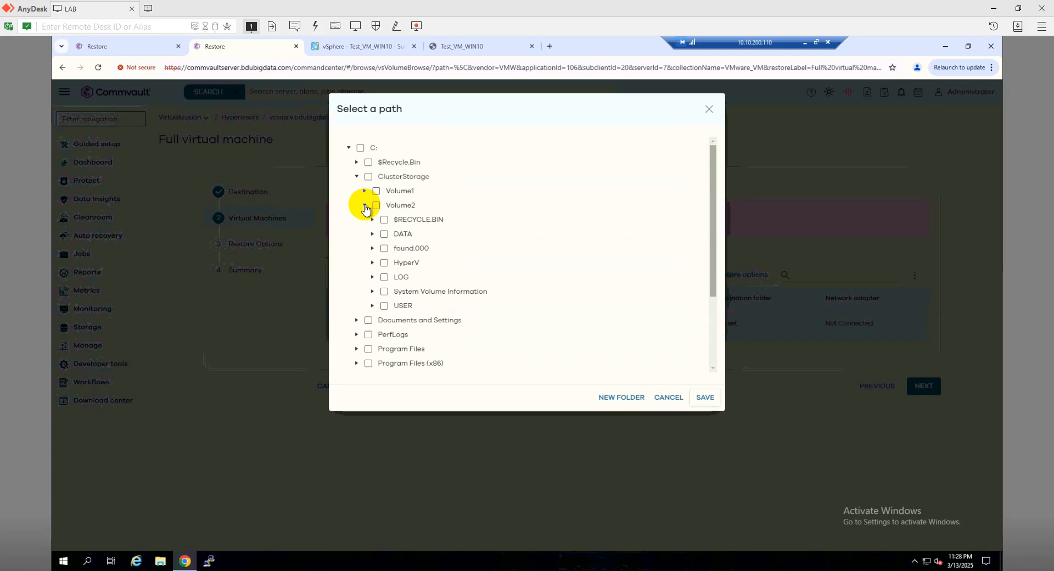
left_click(385, 264)
left_click(703, 399)
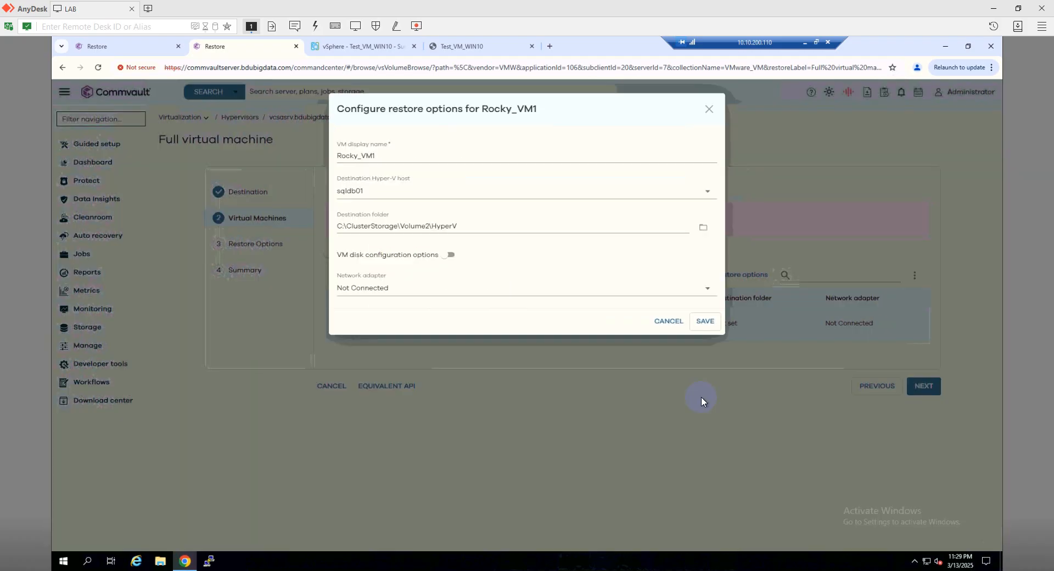
Enable VM disk configuration options and set the network adapter to vSwitch_VLAN200, then save the VM options
left_click(450, 255)
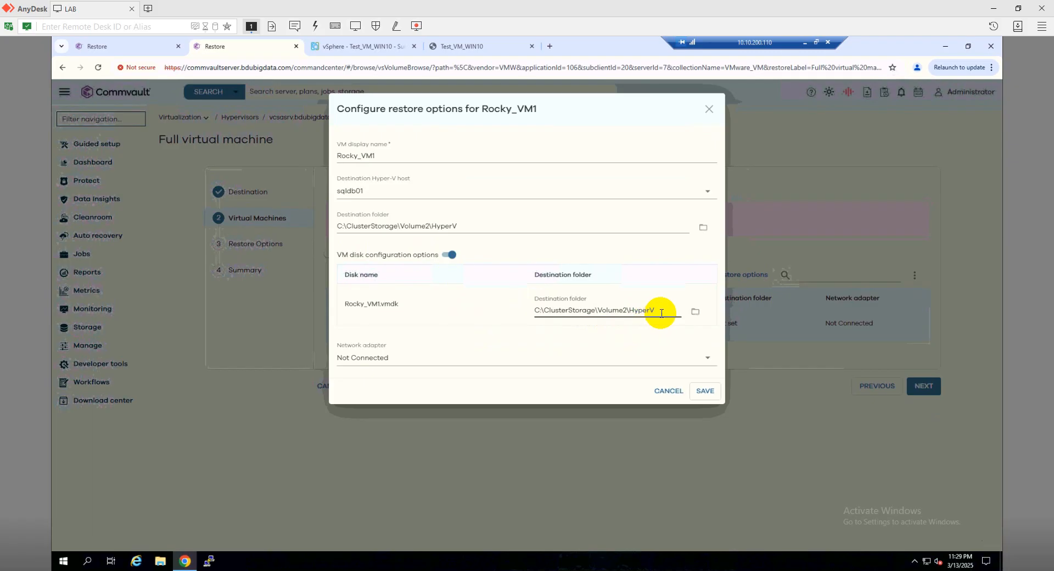
left_click(388, 361)
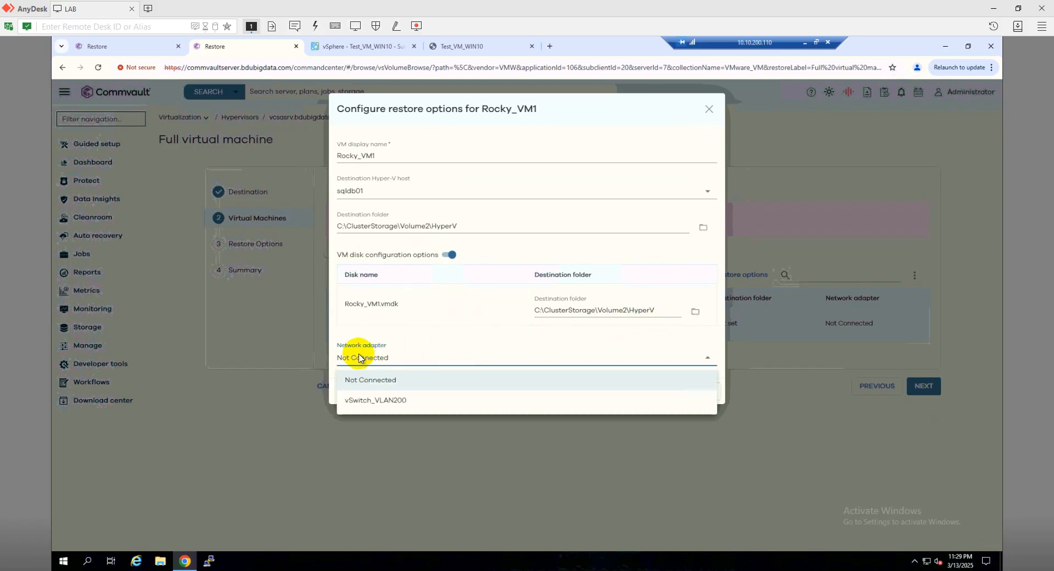
left_click(368, 401)
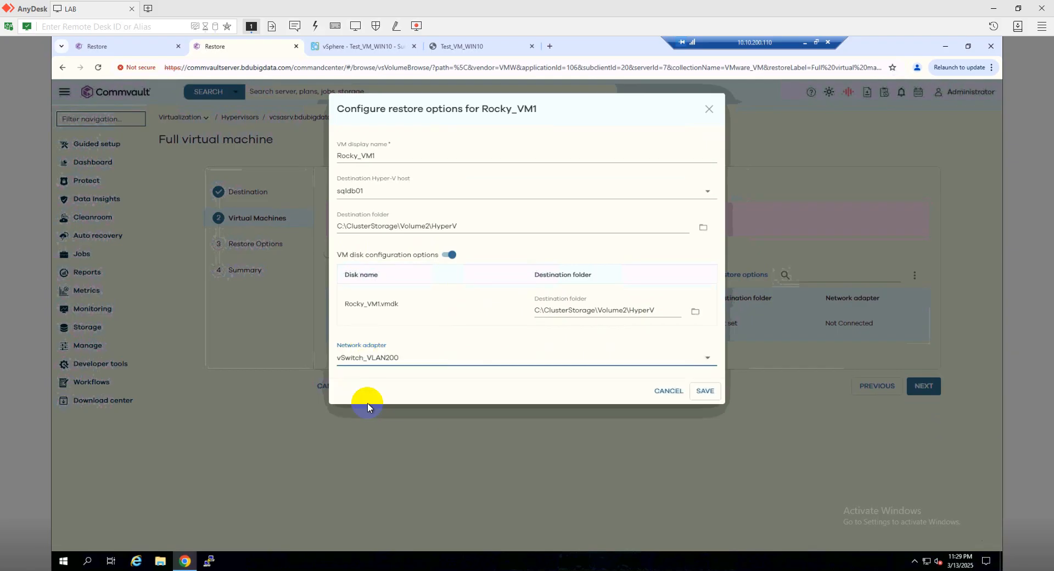
left_click(704, 392)
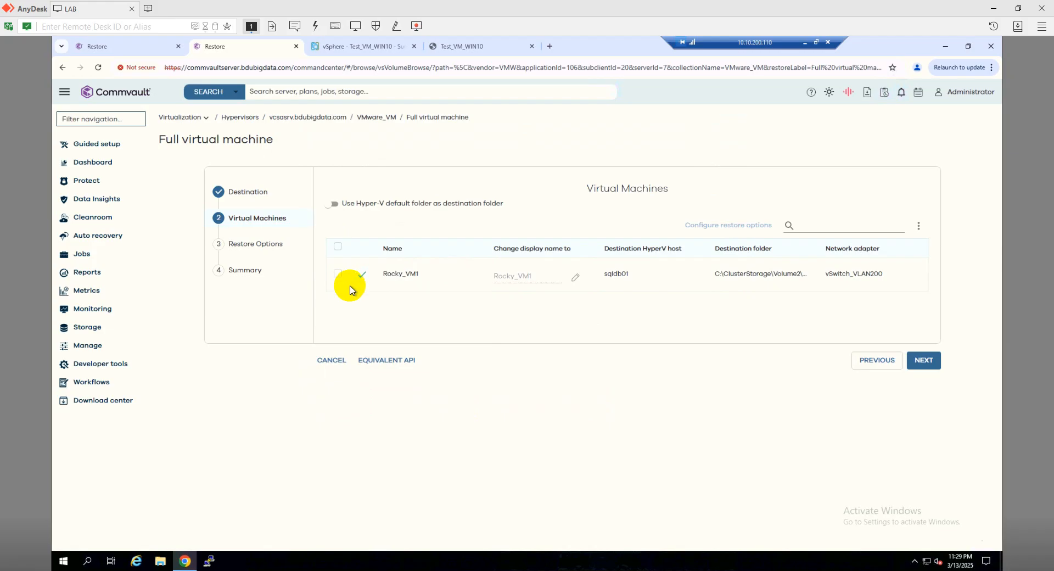
Continue past the Virtual Machines and Restore Options pages, keeping the default restore options
left_click(338, 274)
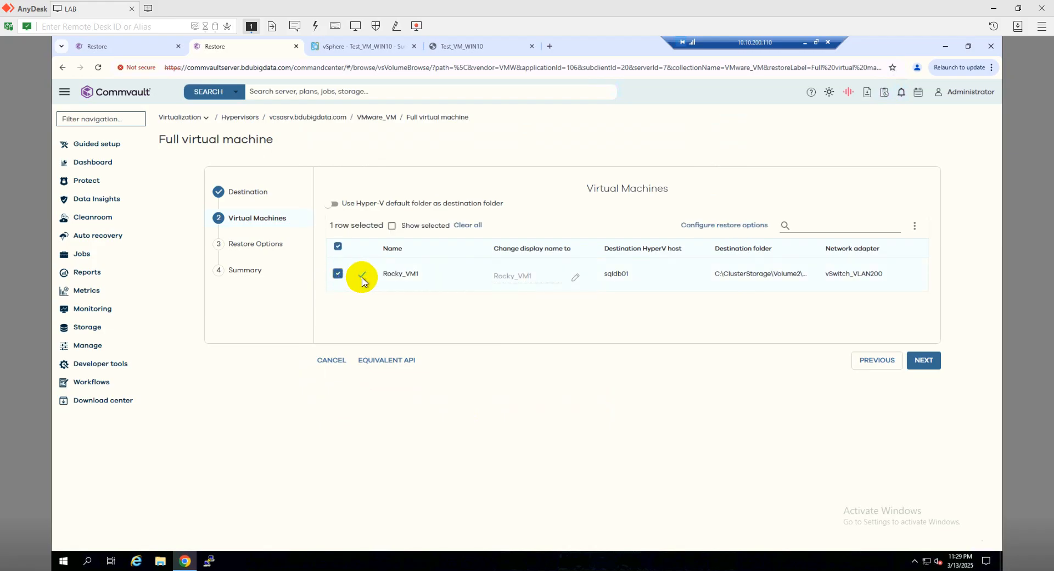
mouse_move(364, 284)
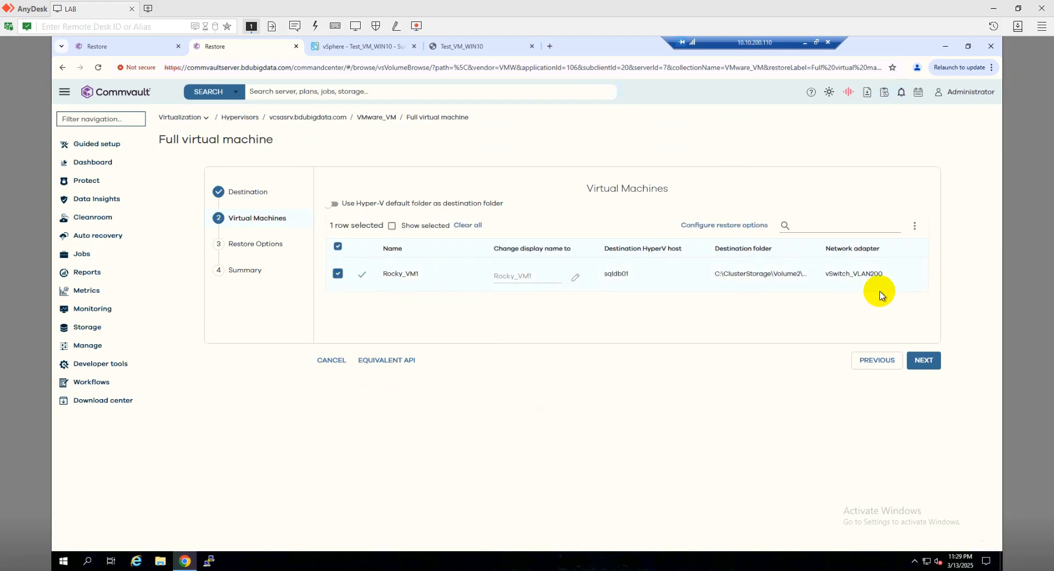
left_click(925, 363)
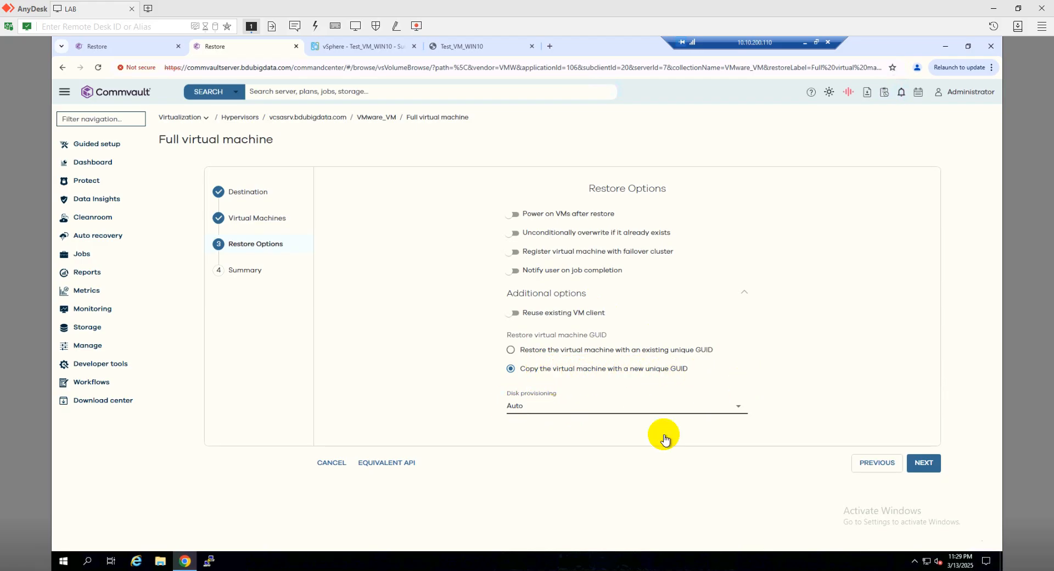
left_click(924, 463)
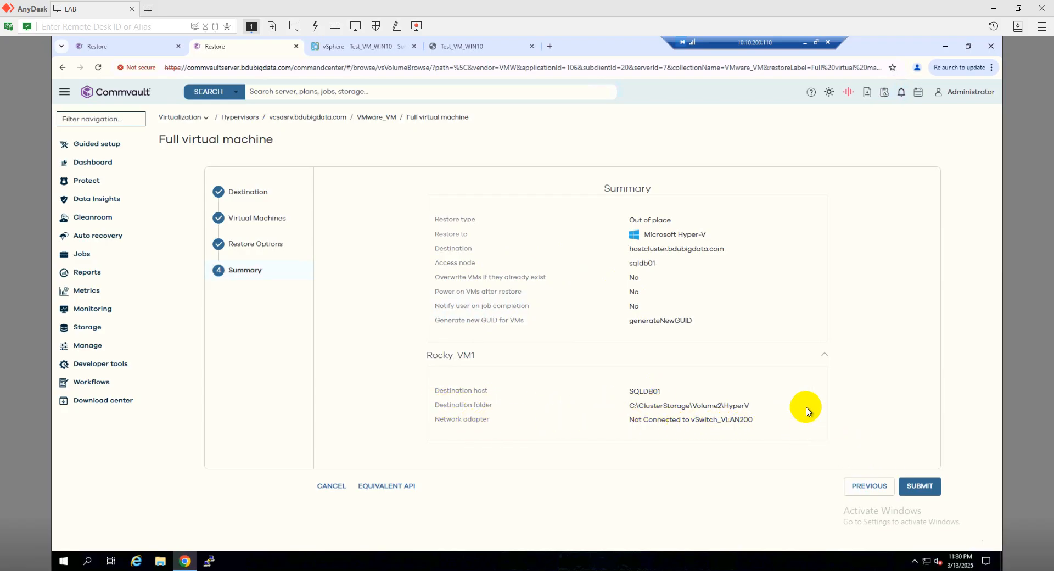
Submit the restore and open the restore job's details and the jobs list
left_click(918, 485)
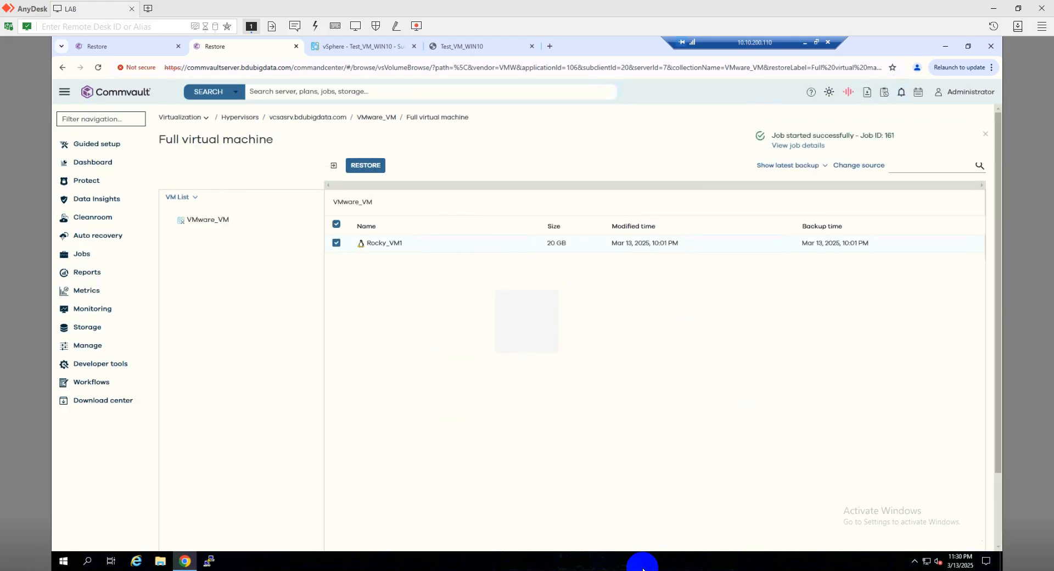
left_click(795, 146)
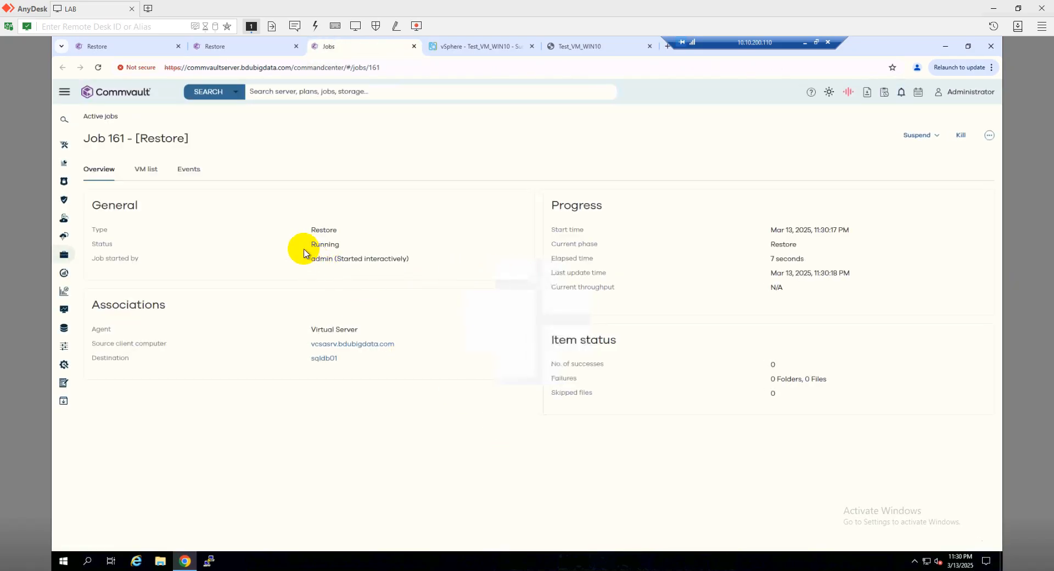
left_click(64, 257)
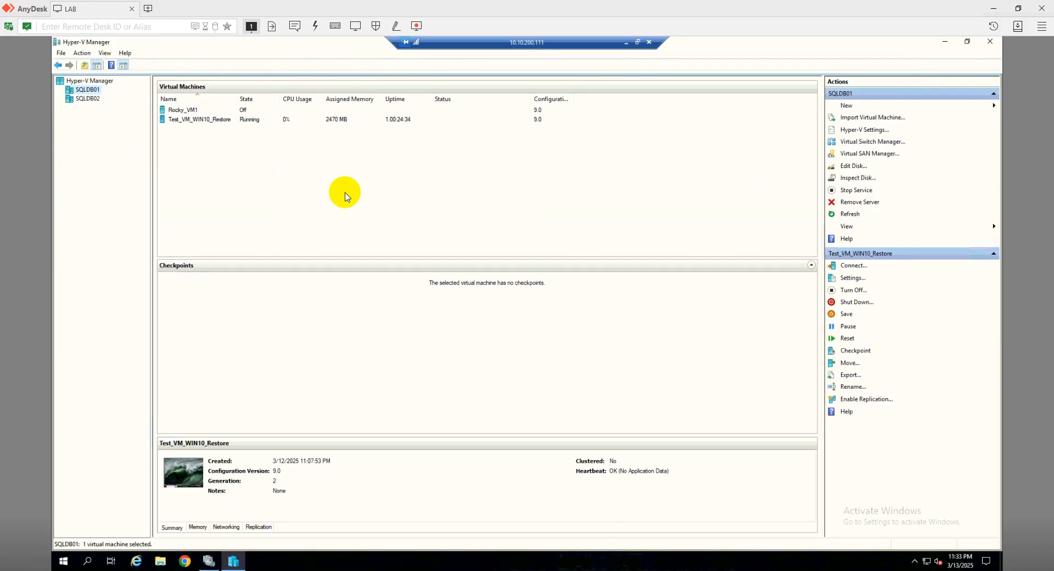
Inspect the restored Rocky_VM1 on SQLDB01 in Hyper-V Manager, reviewing its memory and processor settings
left_click(90, 100)
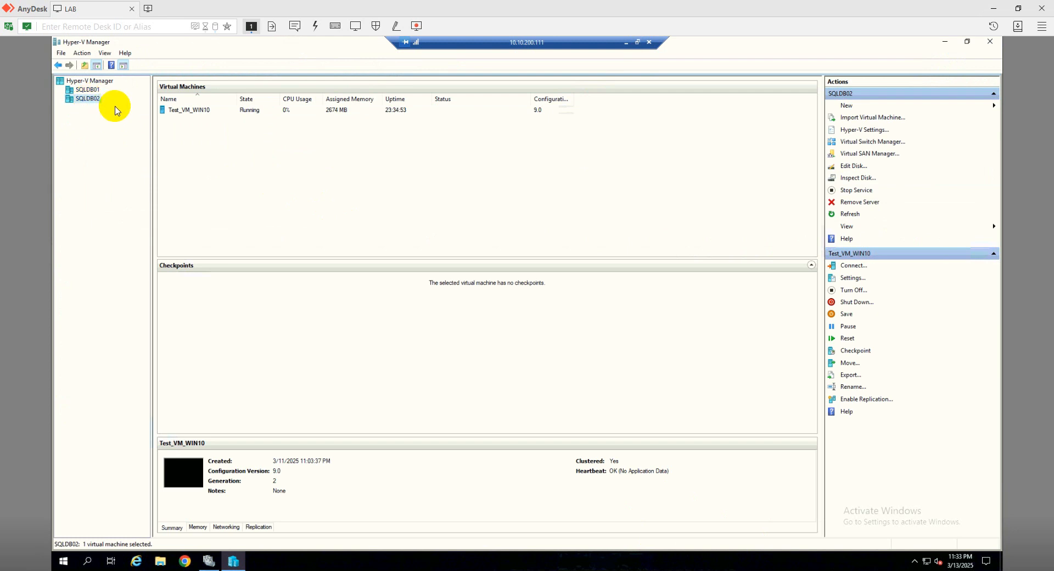
left_click(88, 91)
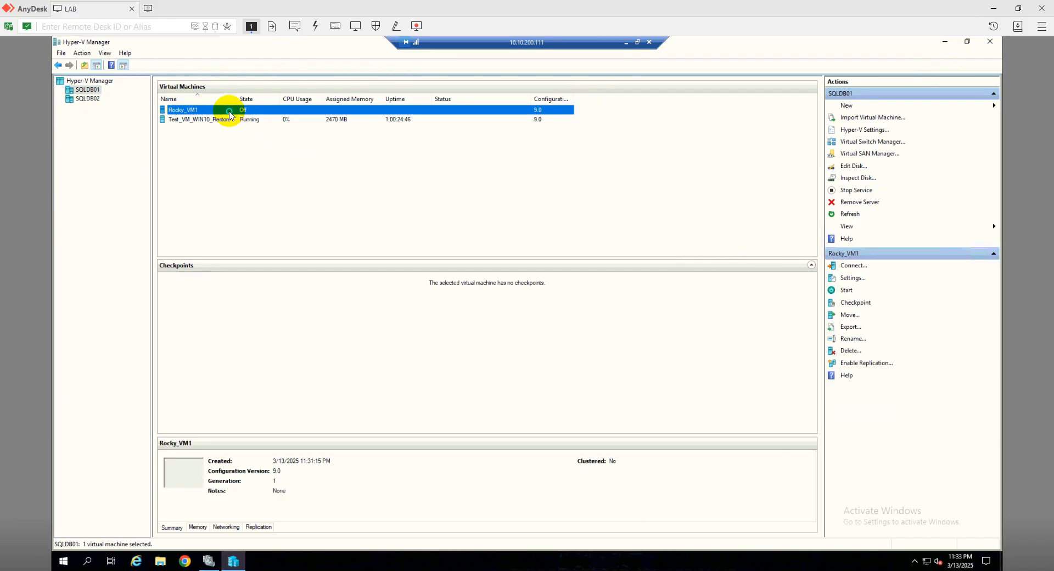
right_click(230, 115)
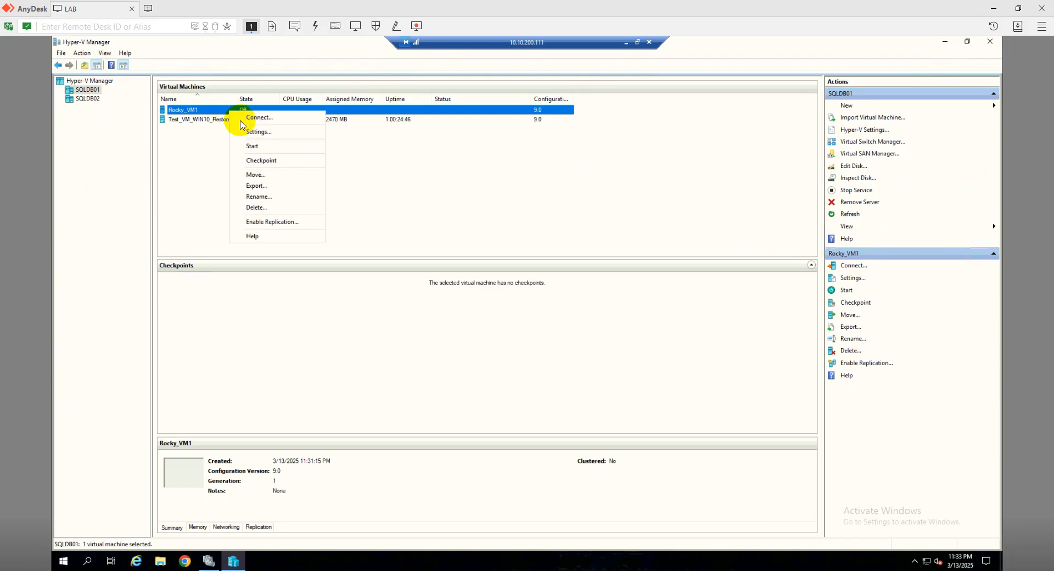
left_click(256, 133)
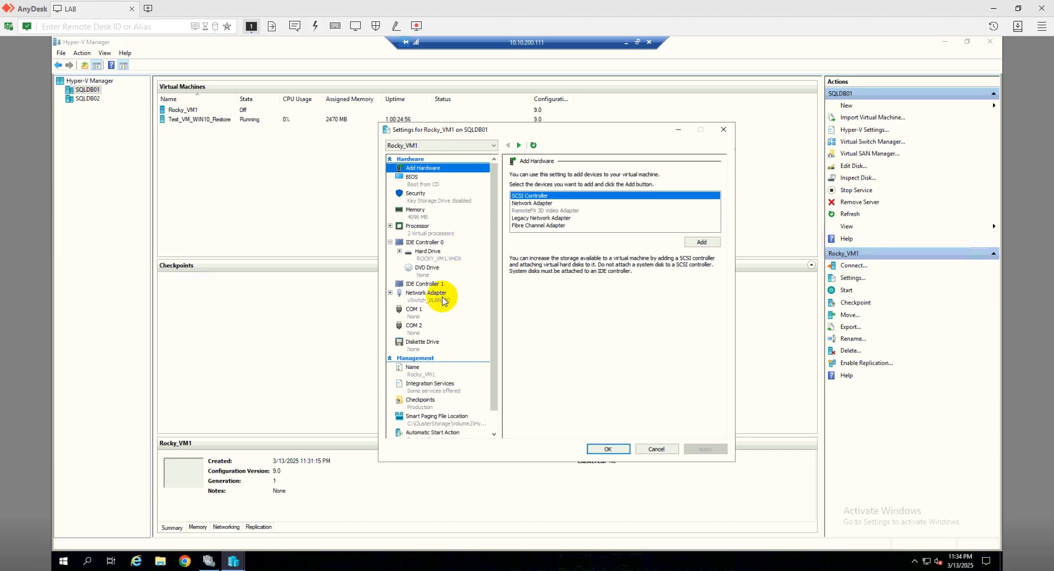
left_click(430, 215)
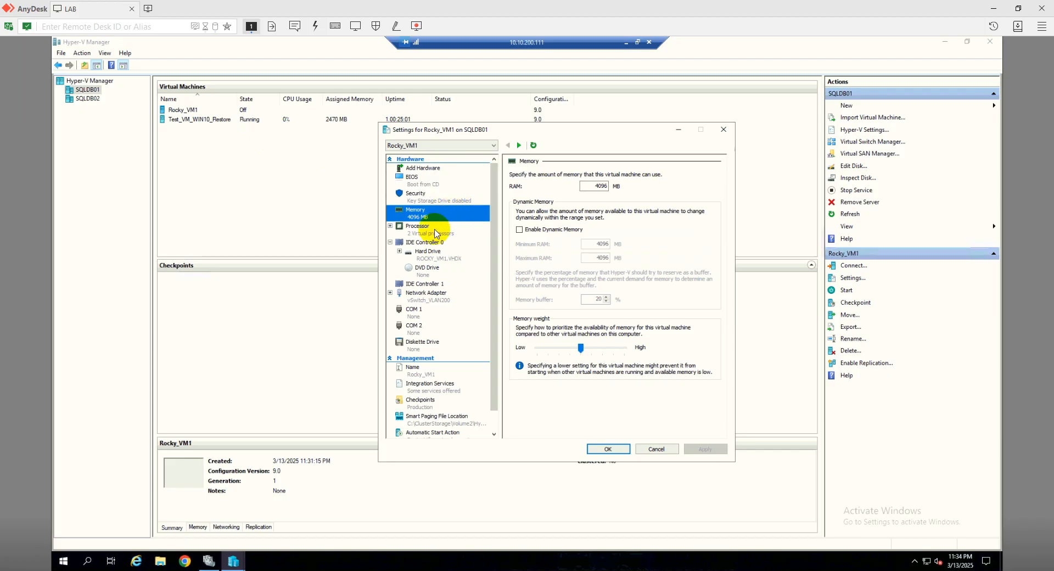
left_click(440, 228)
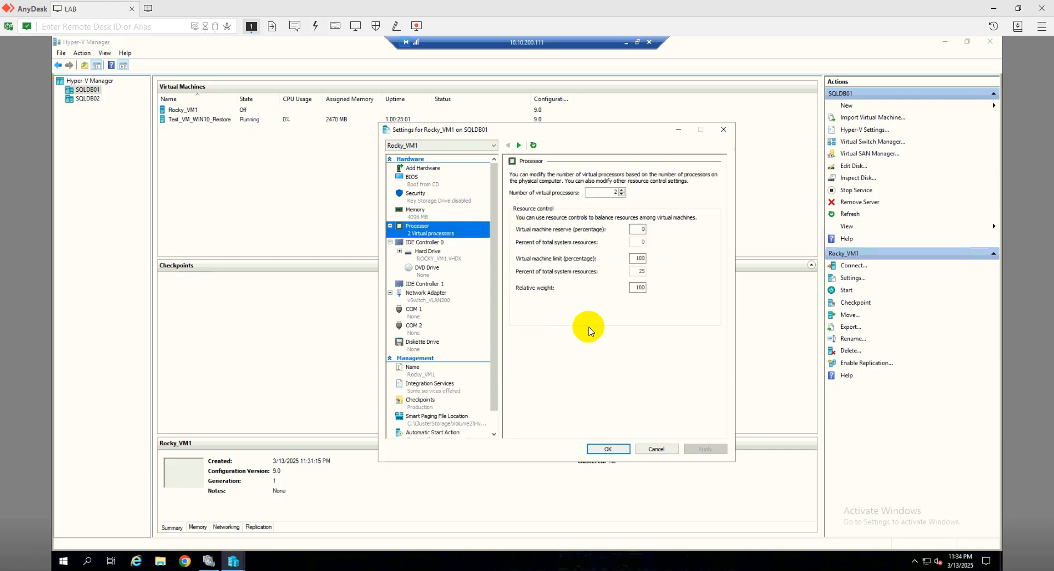
left_click(609, 449)
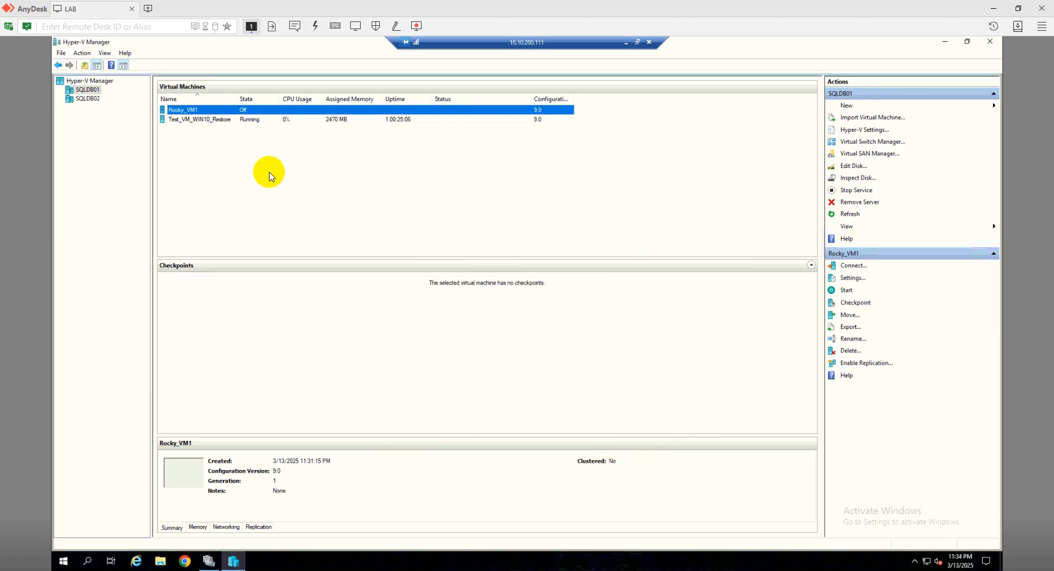
Connect to Rocky_VM1 and start the virtual machine
right_click(196, 112)
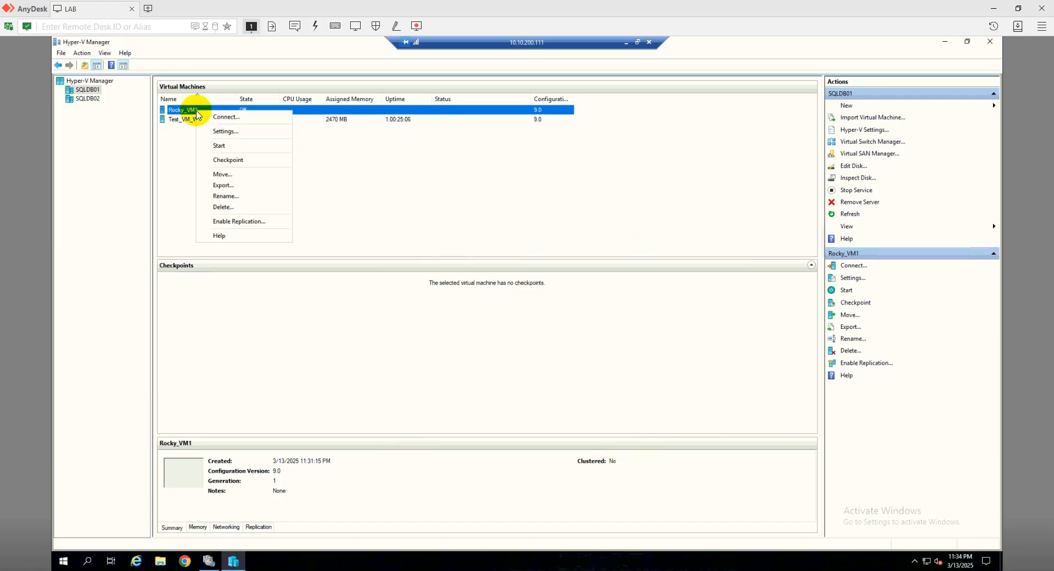
left_click(215, 115)
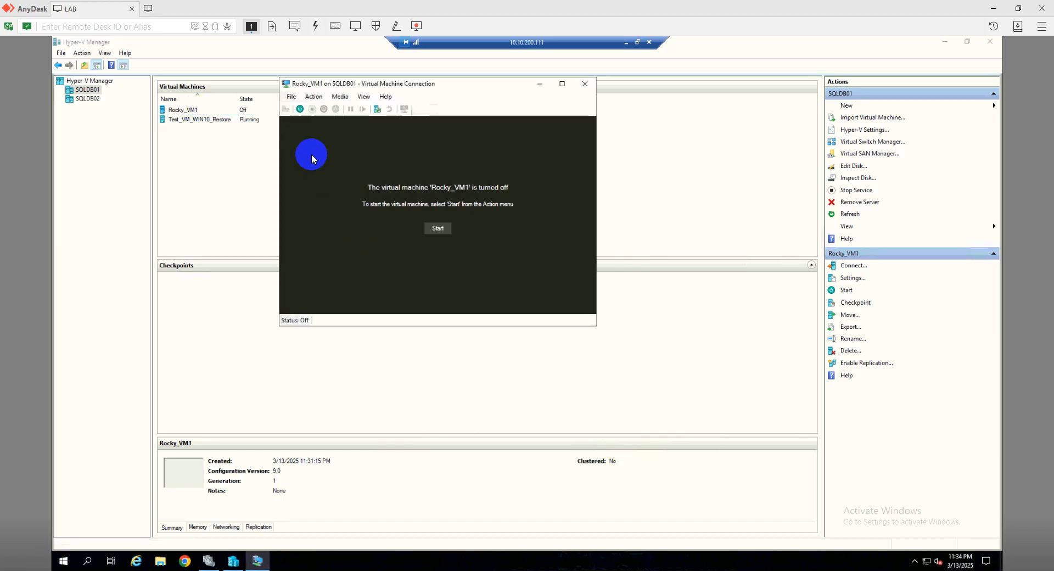
left_click(301, 109)
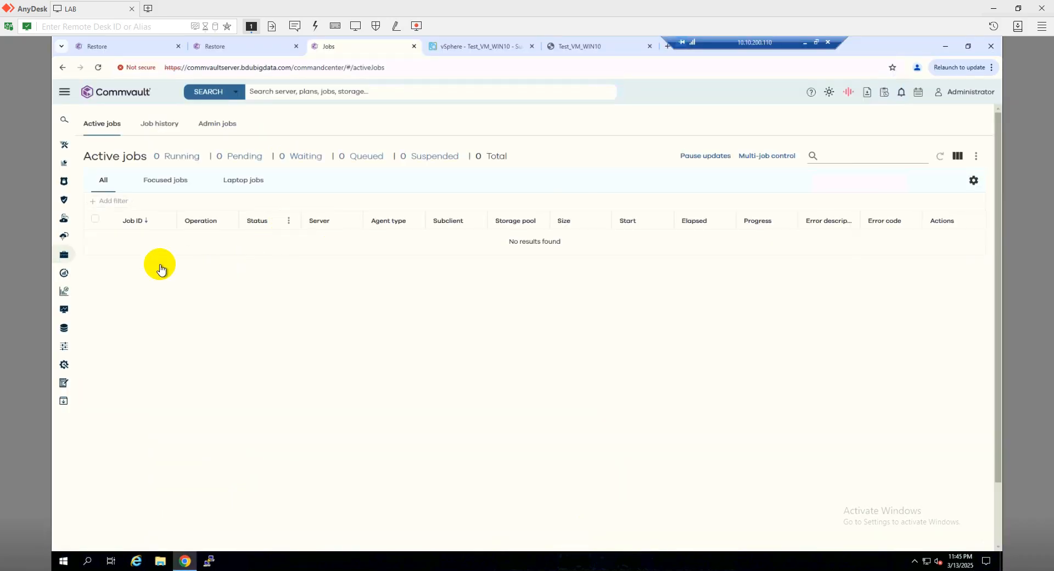
Return to Commvault Command Center and open the Virtualization overview
left_click(65, 96)
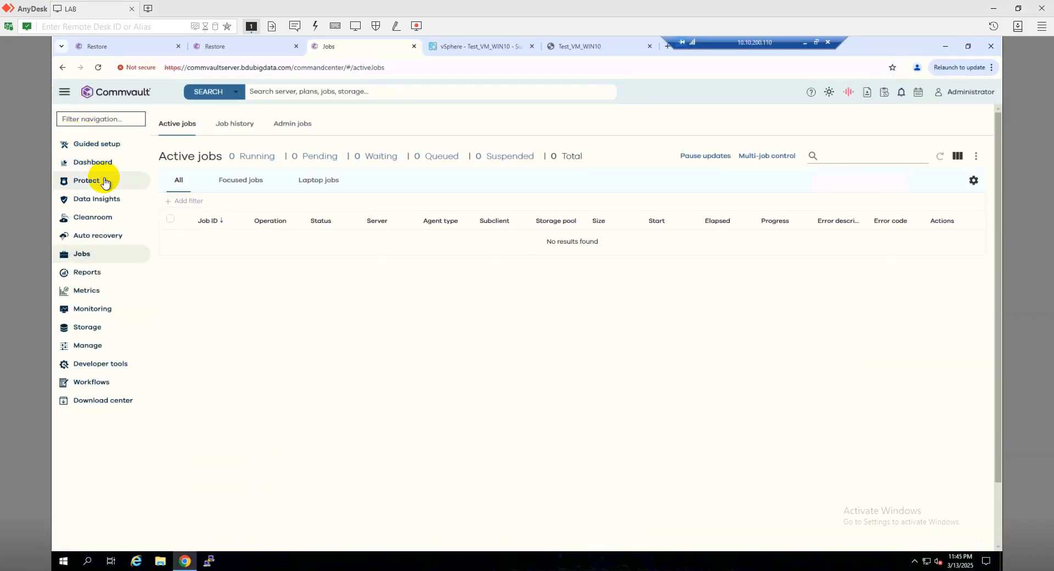
left_click(106, 182)
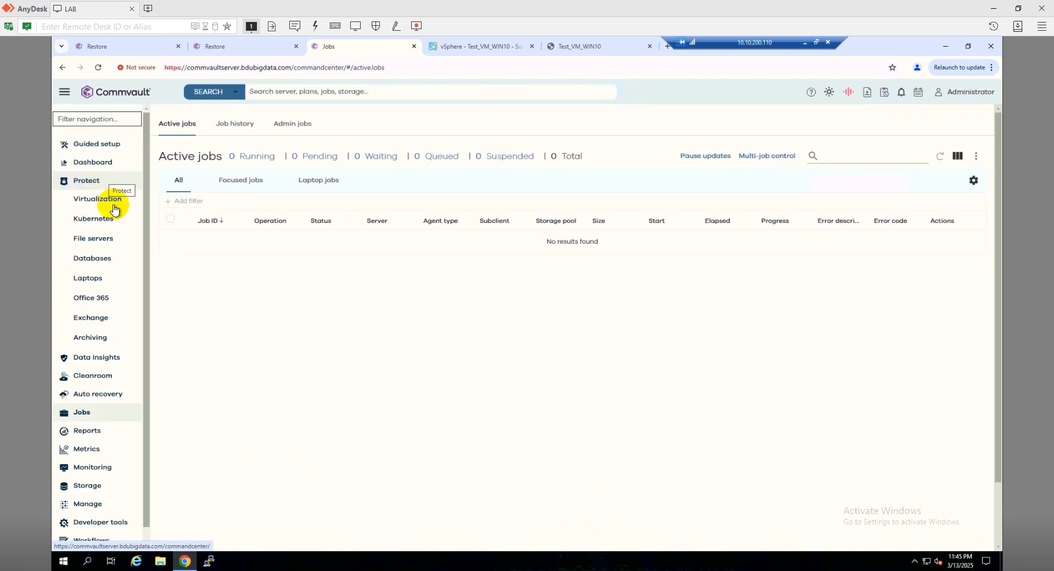
left_click(110, 201)
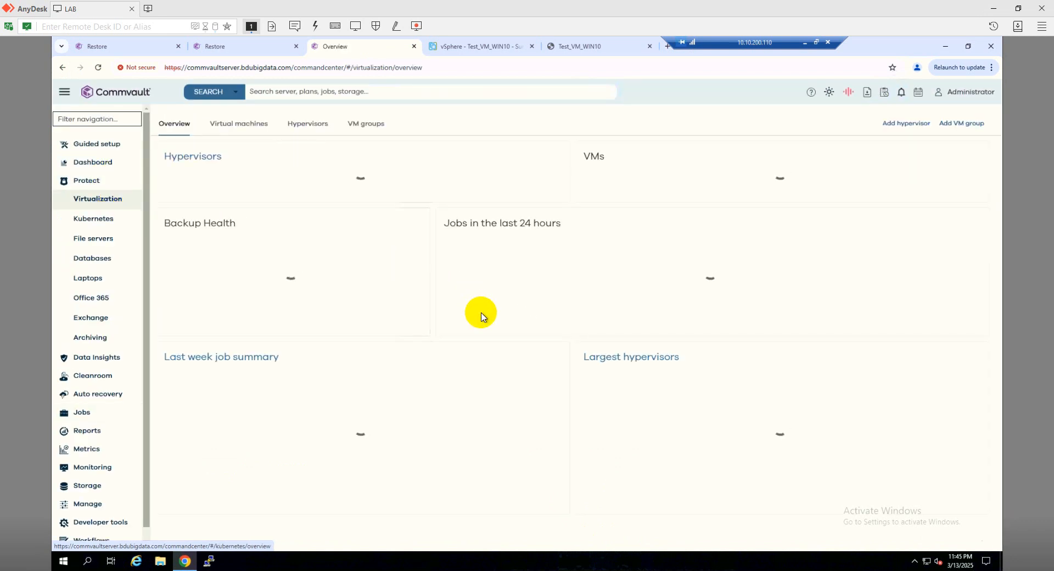